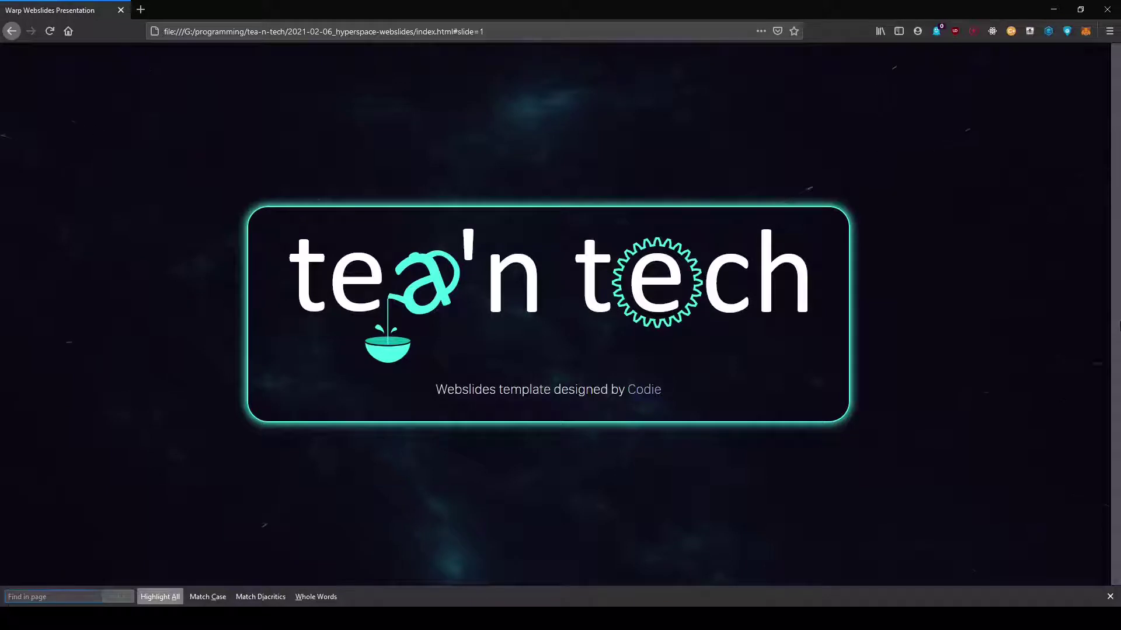
# Step: Close the find bar and advance from the tea'n tech title to the Why Webslides? slide
pyautogui.press('Escape')
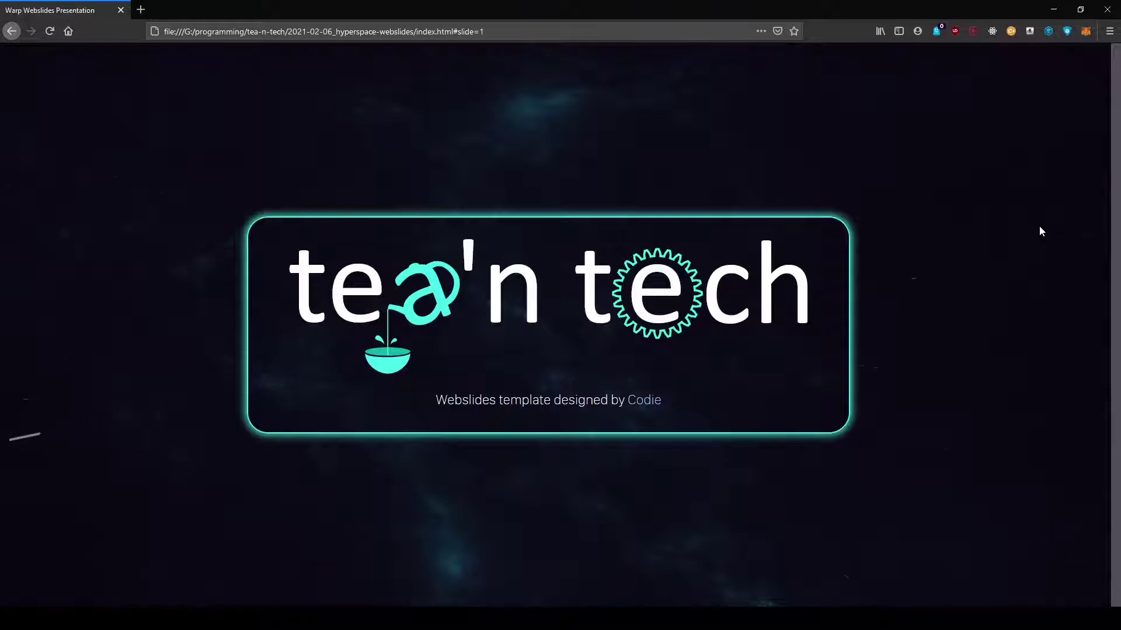
pyautogui.press('Right')
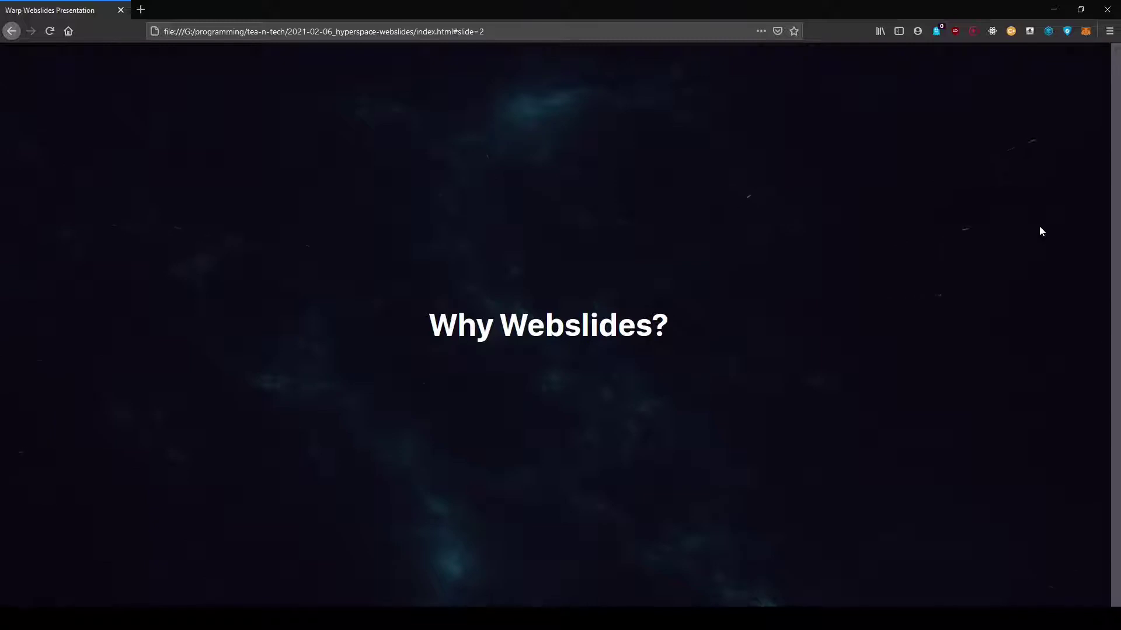
# Step: Flip between the title and Why Webslides? slides, then advance to the Interactive 3D Graphs slide
pyautogui.press('Left')
pyautogui.press('Right')
pyautogui.press('Left')
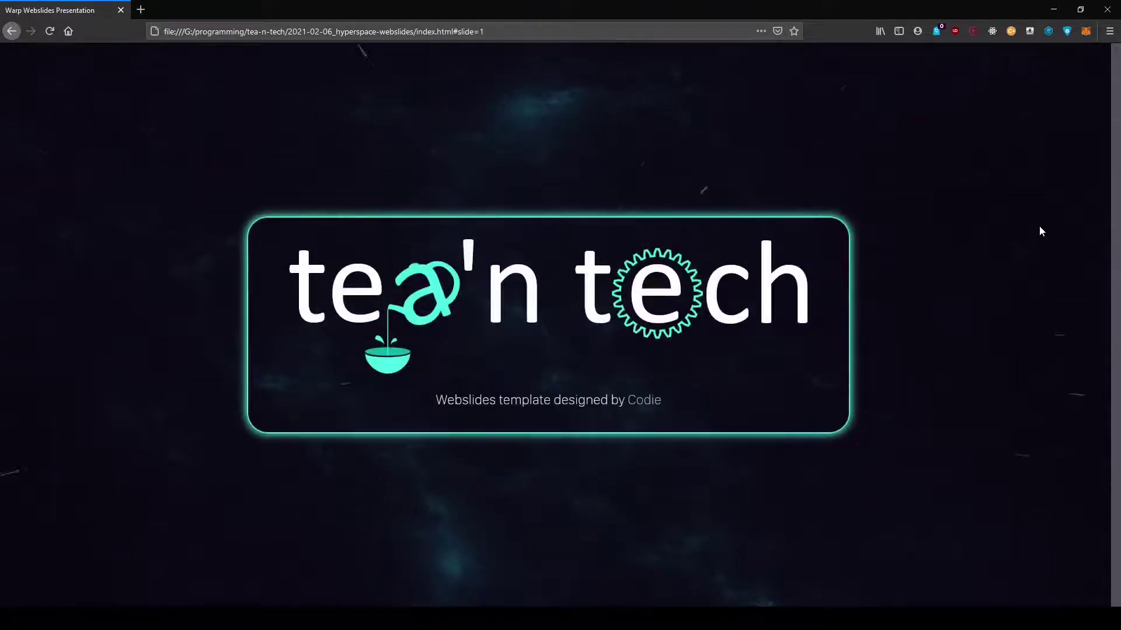
pyautogui.press('Right')
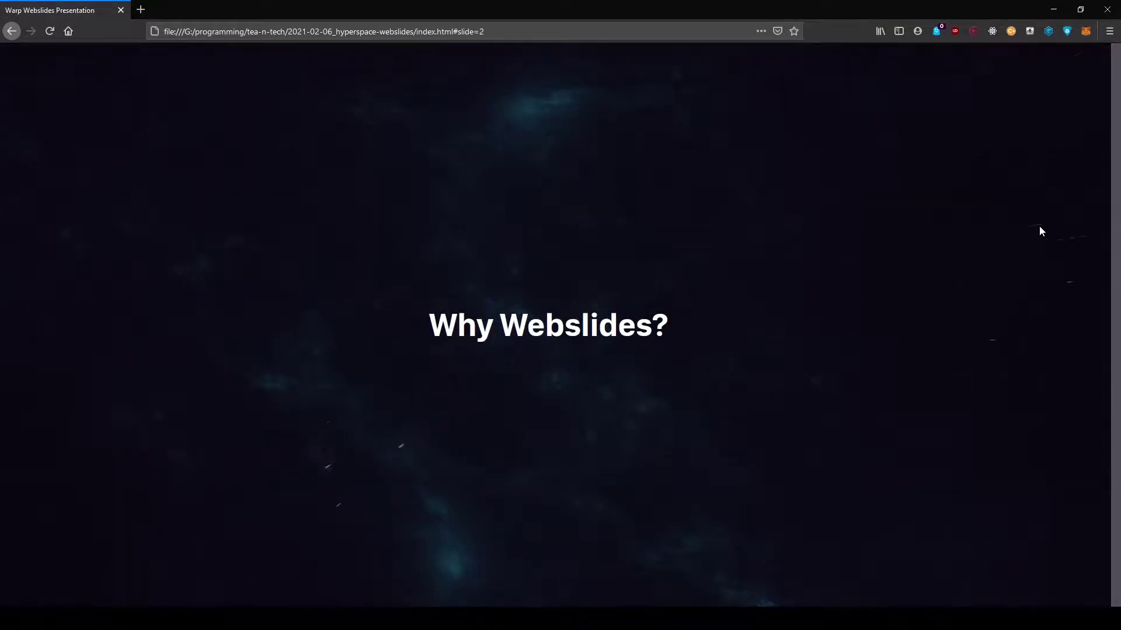
pyautogui.press('Left')
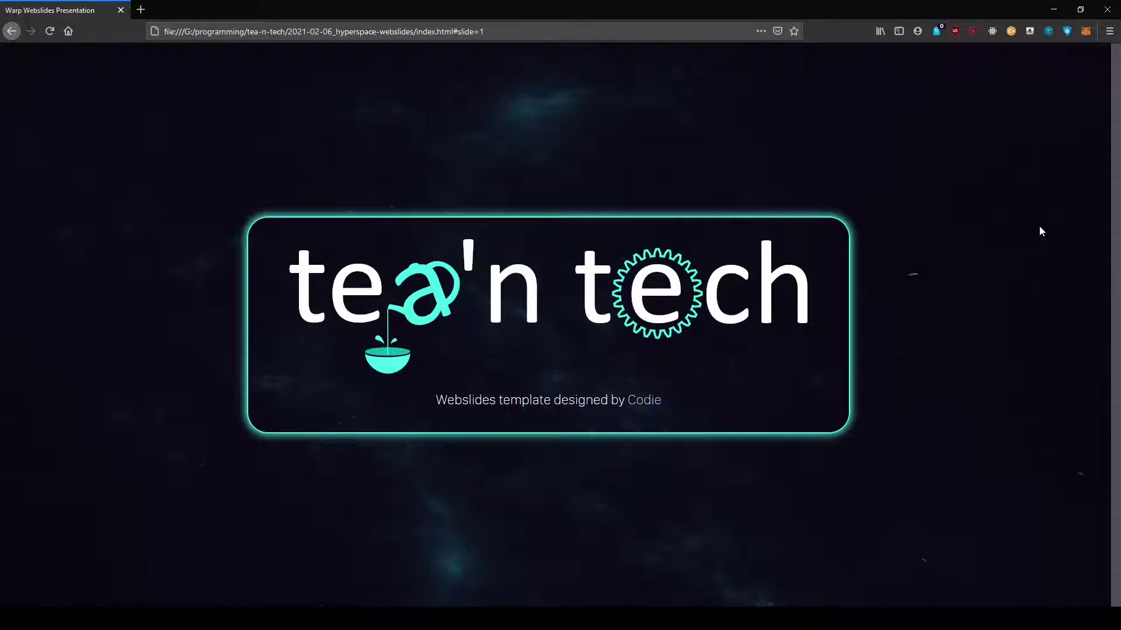
pyautogui.press('Right')
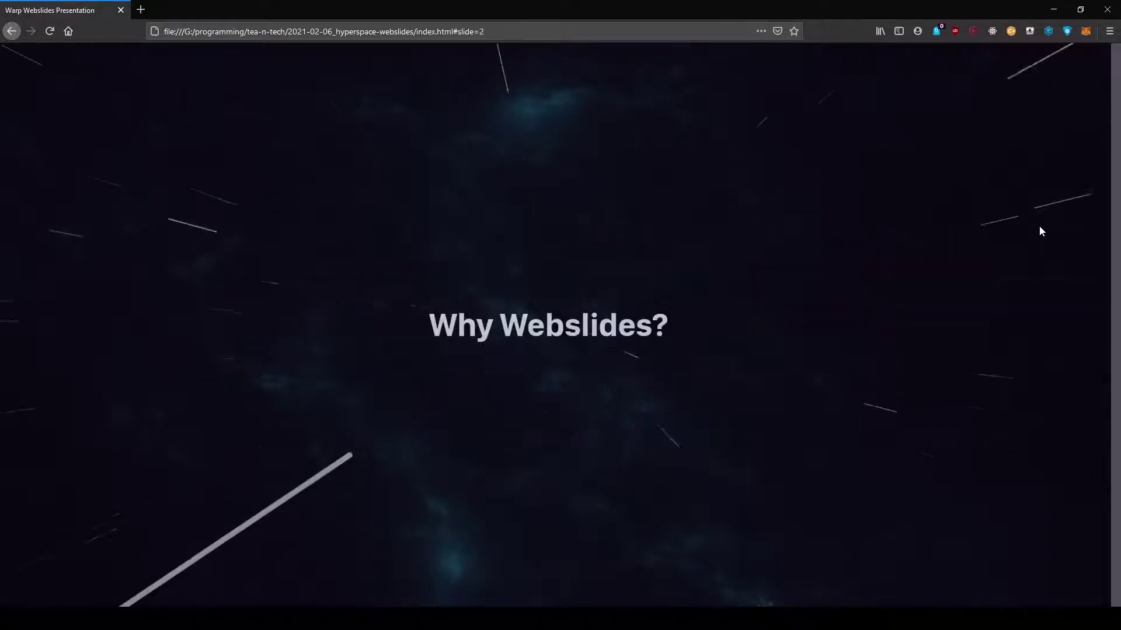
pyautogui.press('Right')
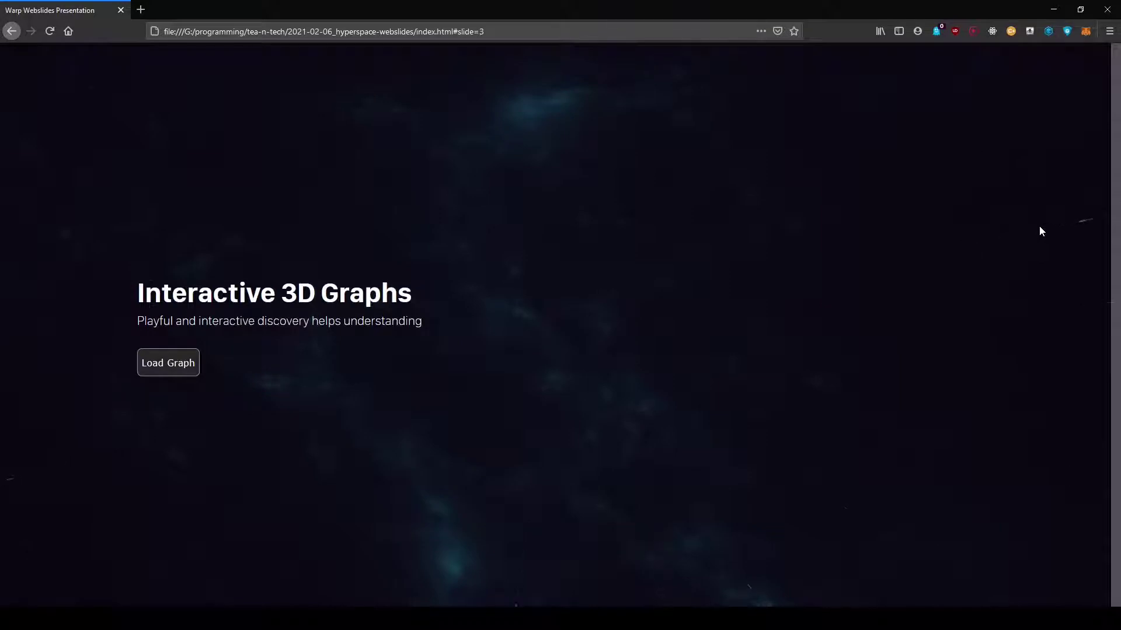
# Step: Load the 3D bumper point-cloud graph, orbit it through several angles, then advance to Beautiful Slides
pyautogui.click(173, 370)
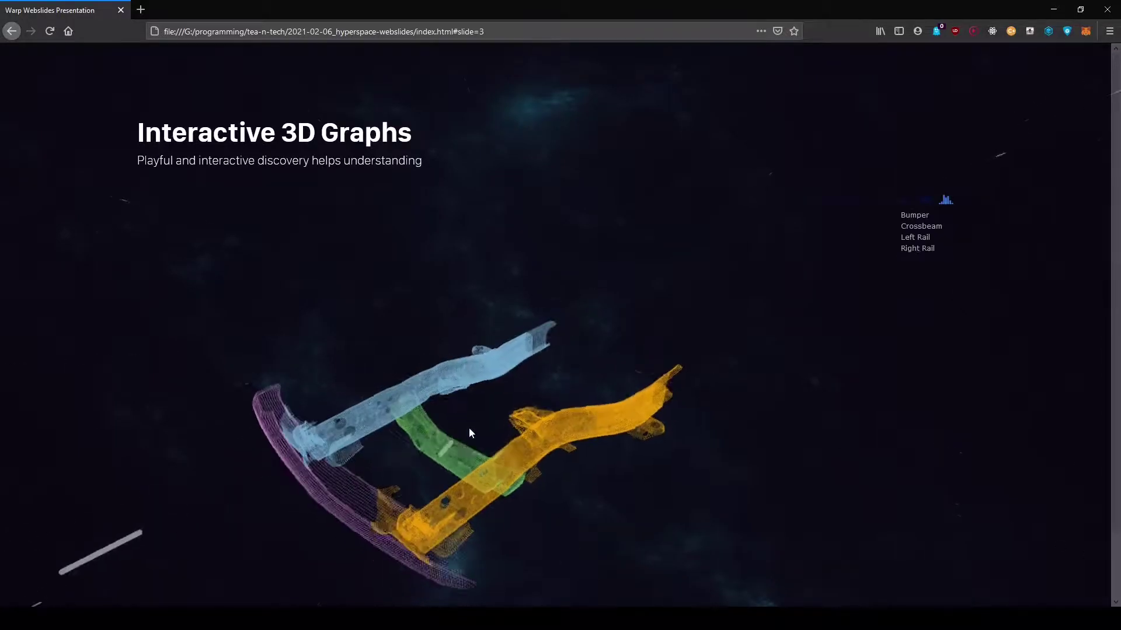
pyautogui.moveTo(488, 427); pyautogui.dragTo(704, 345)
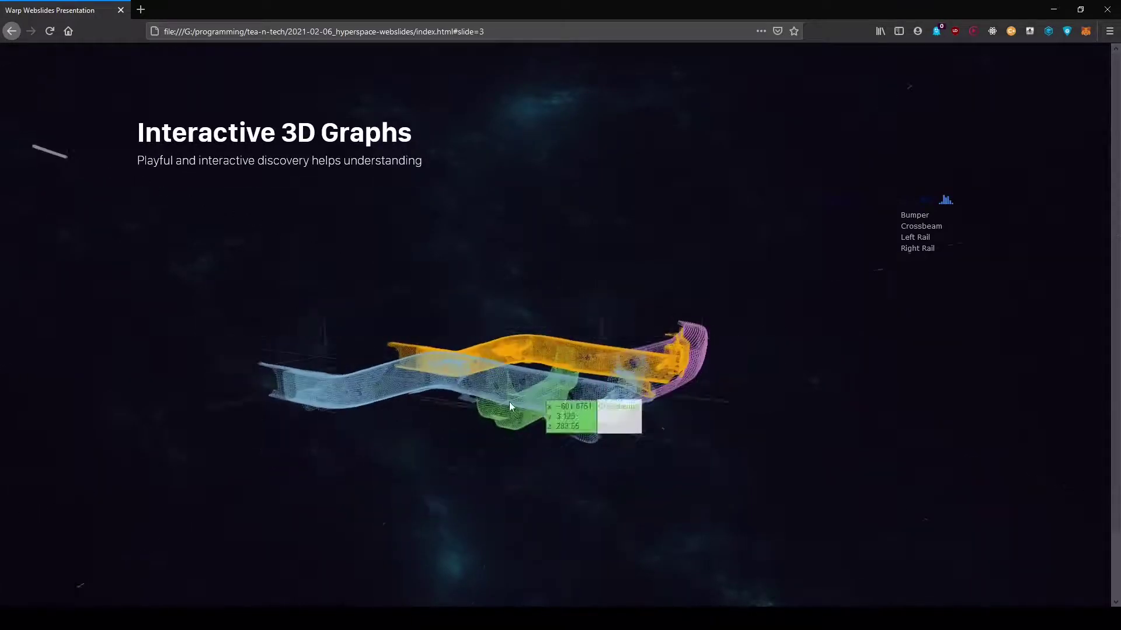
pyautogui.moveTo(558, 387); pyautogui.dragTo(720, 363)
pyautogui.moveTo(572, 315); pyautogui.dragTo(619, 355)
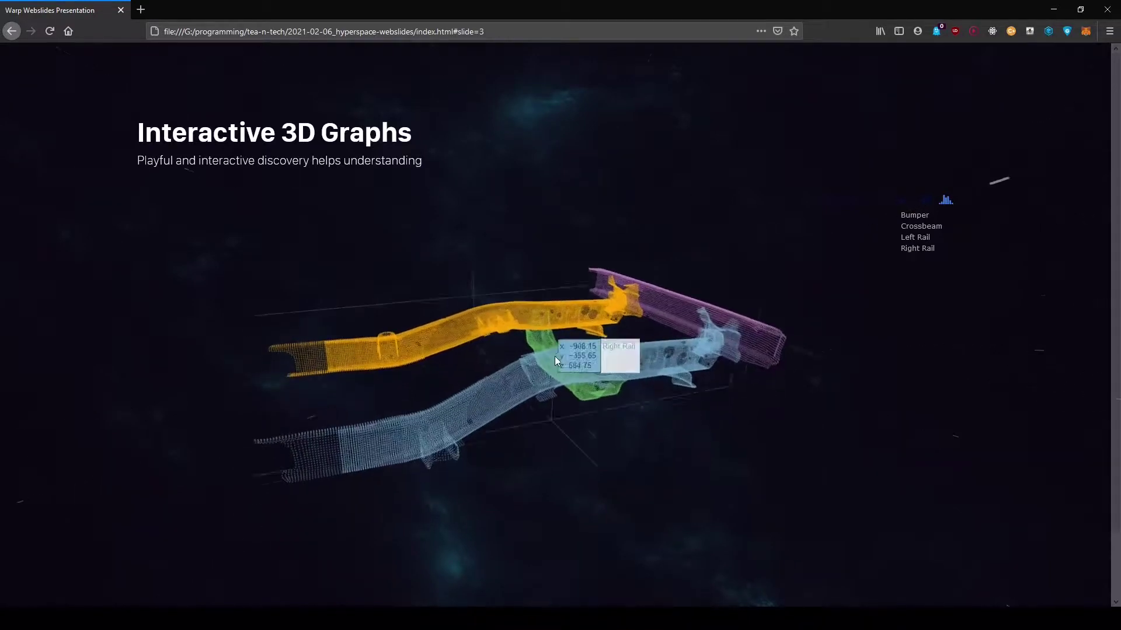
pyautogui.moveTo(456, 371); pyautogui.dragTo(570, 400)
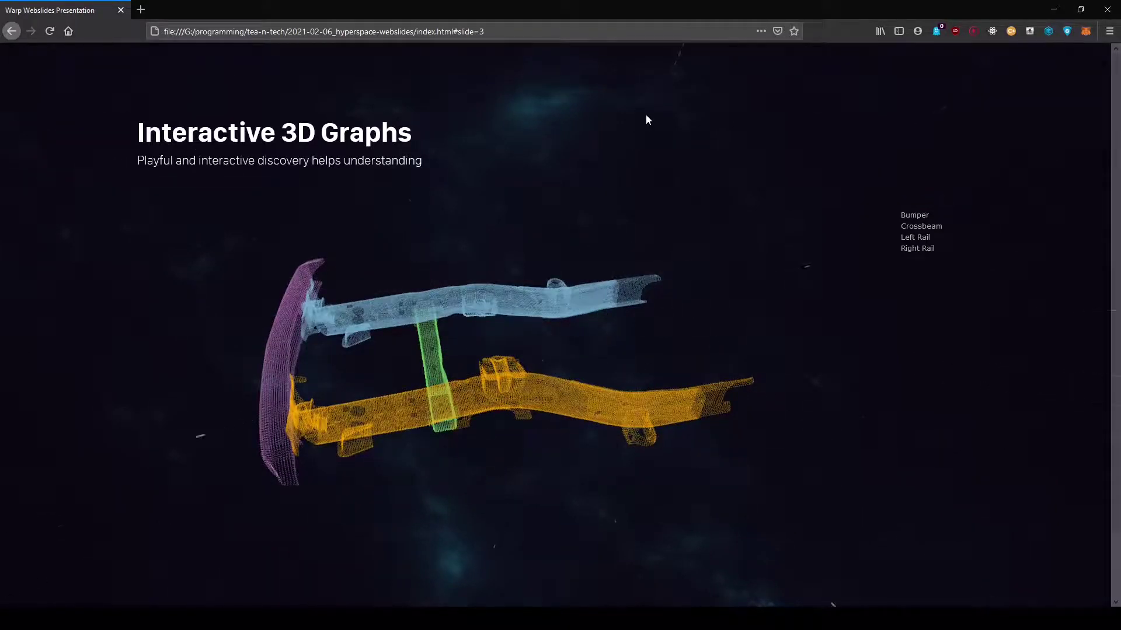
pyautogui.press('Right')
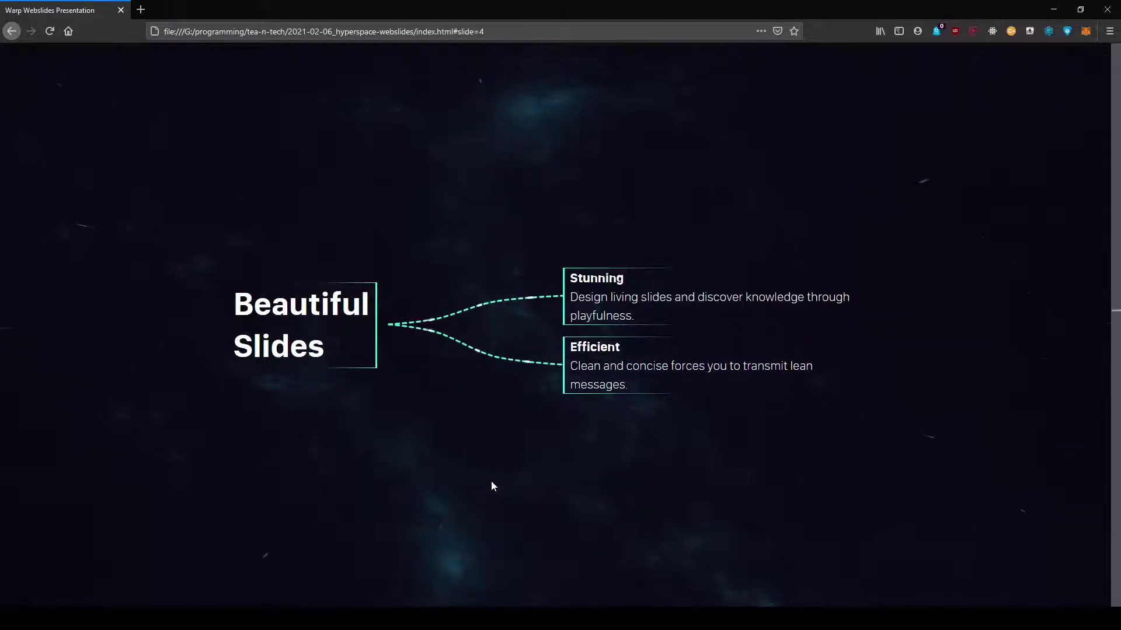
# Step: Advance from Beautiful Slides to the quote slide with the speaker photo
pyautogui.press('Right')
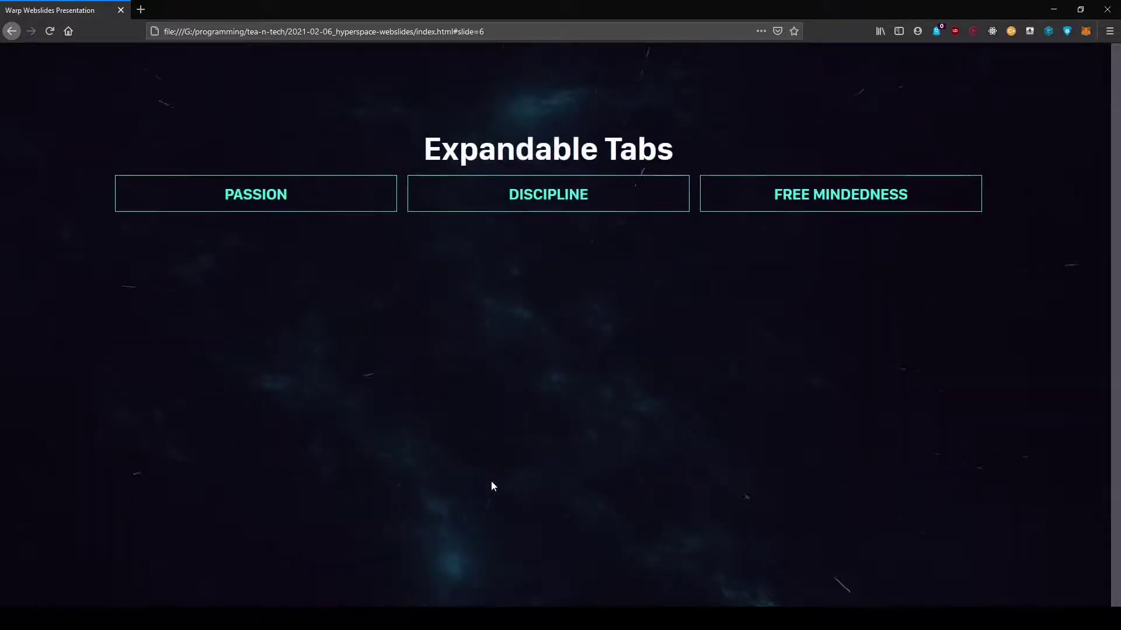
# Step: Expand the PASSION, DISCIPLINE and FREE MINDEDNESS tabs twice over, then advance to Animations
pyautogui.click(335, 214)
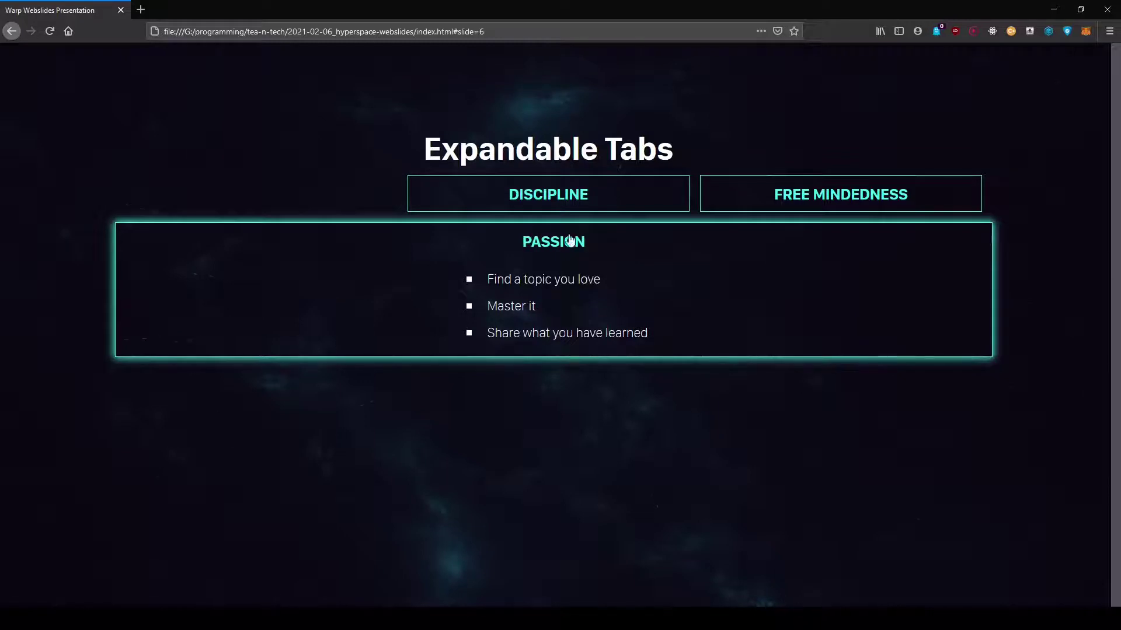
pyautogui.click(597, 201)
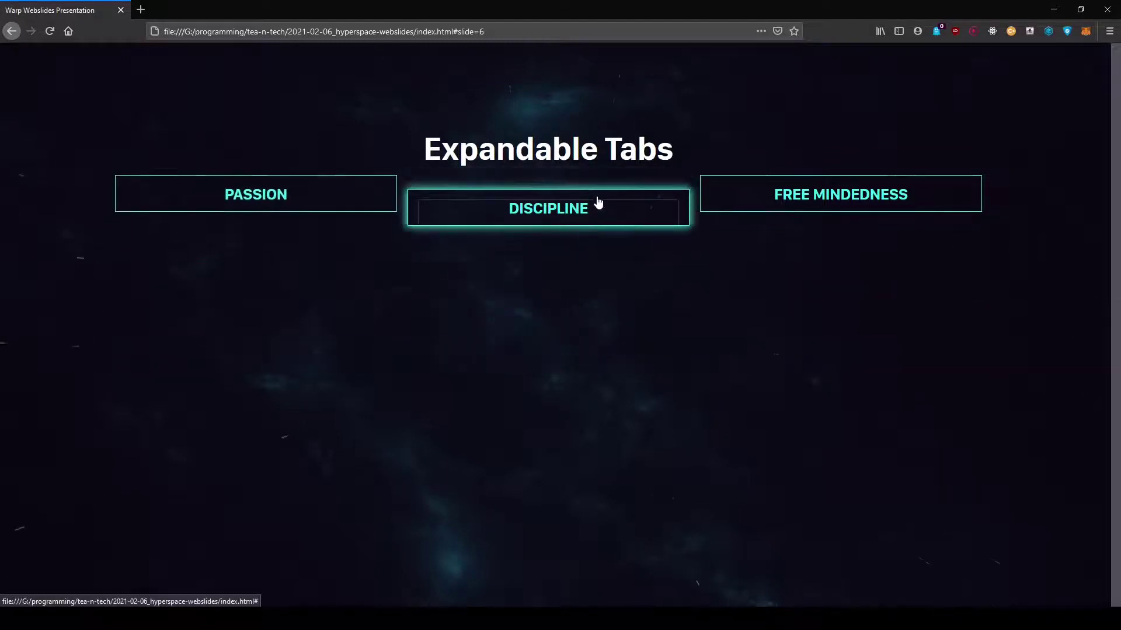
pyautogui.click(811, 196)
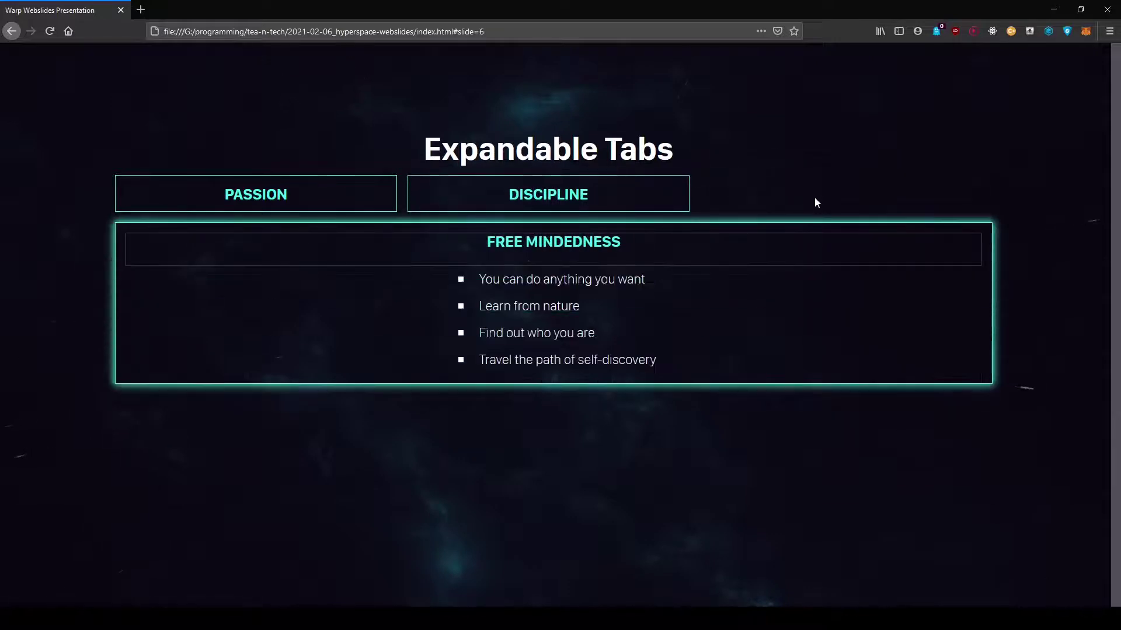
pyautogui.click(288, 204)
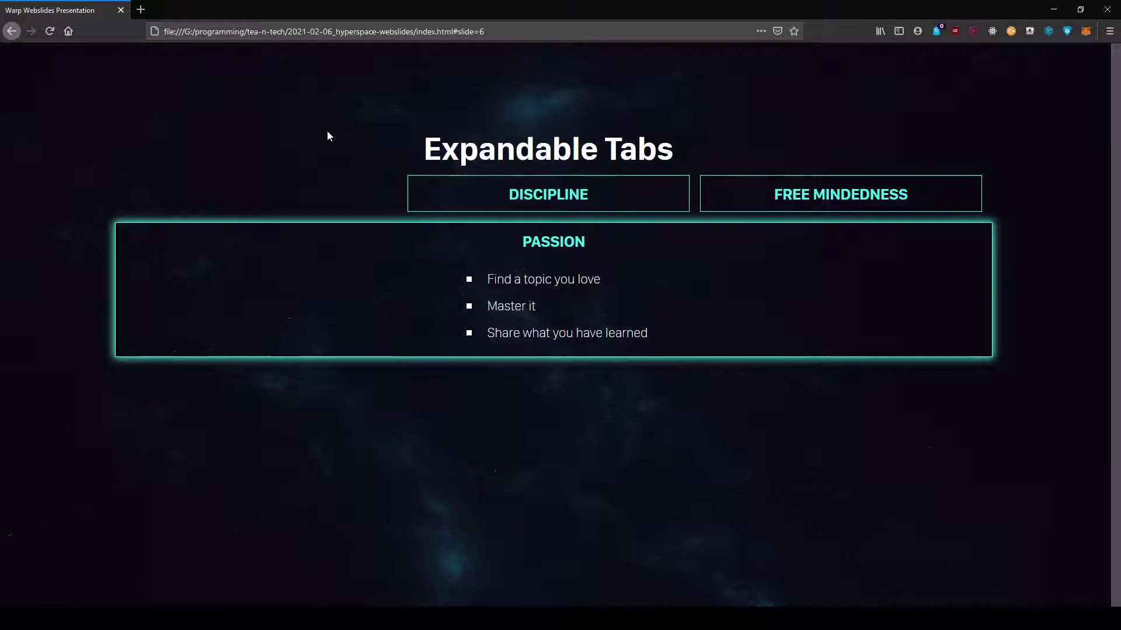
pyautogui.click(482, 196)
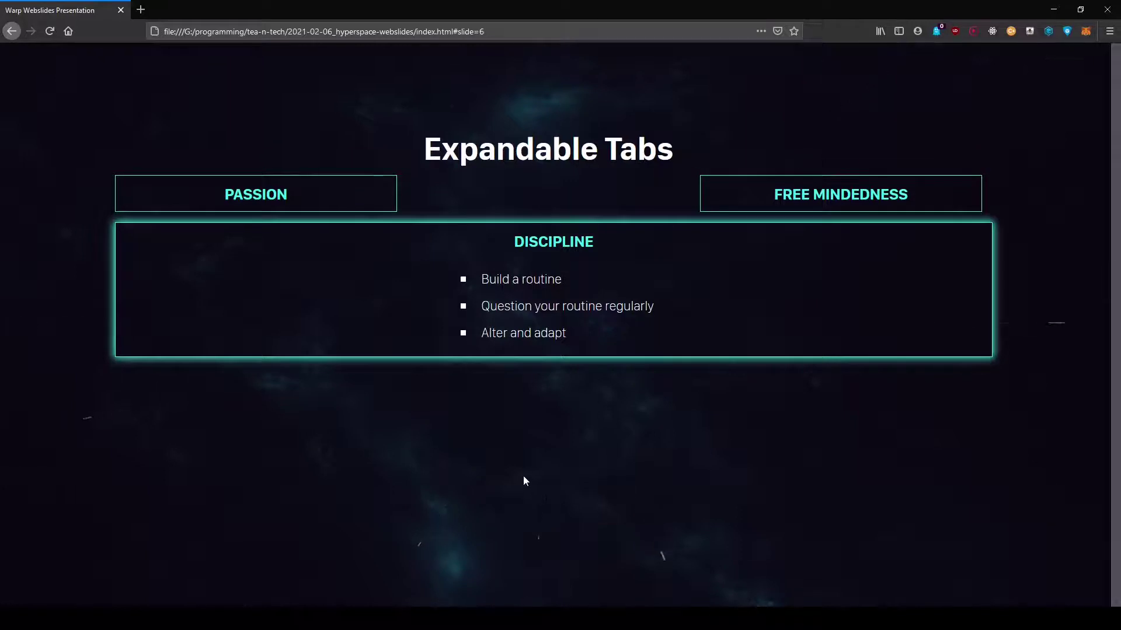
pyautogui.click(785, 202)
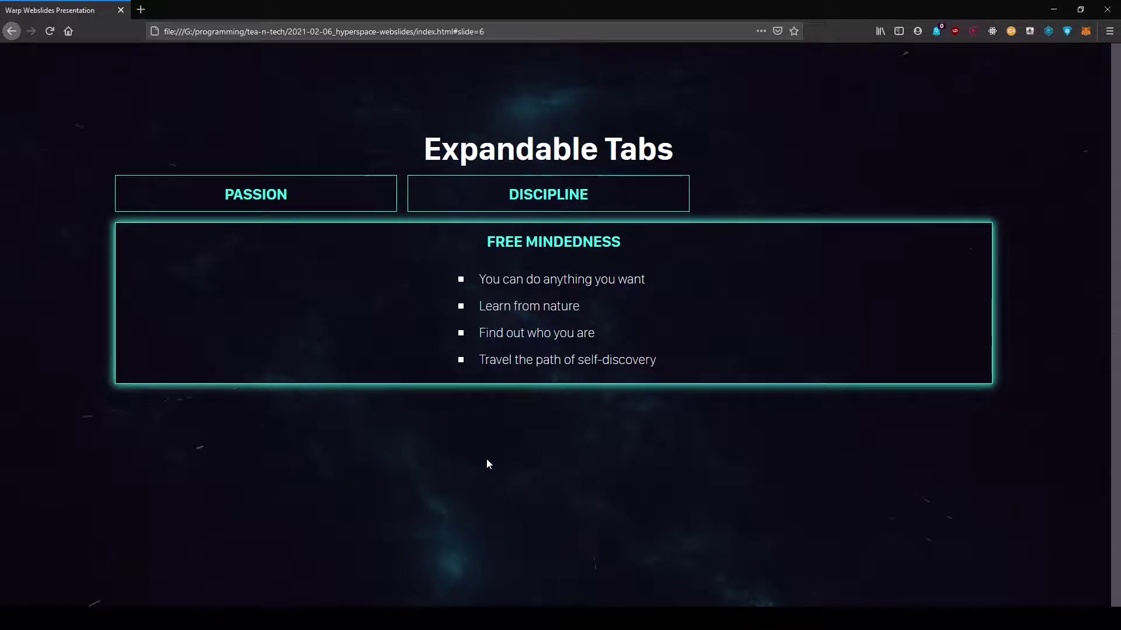
pyautogui.press('Right')
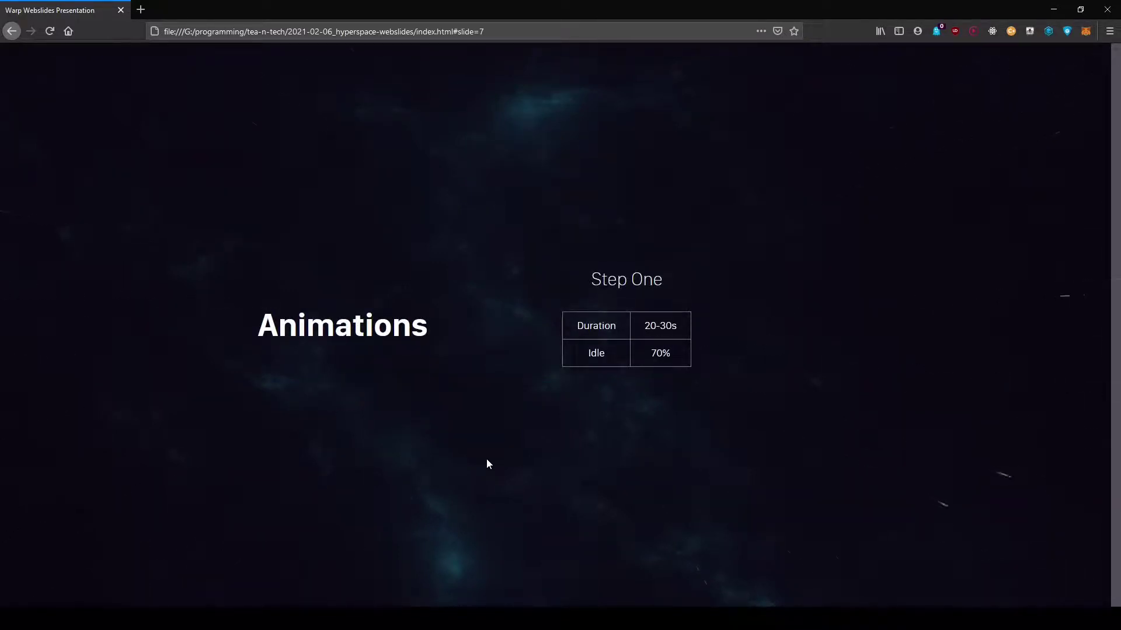
# Step: Reveal the Step Two table, revisit Expandable Tabs, then advance through Suspenseful Animation to Interactive Examples
pyautogui.press('Right')
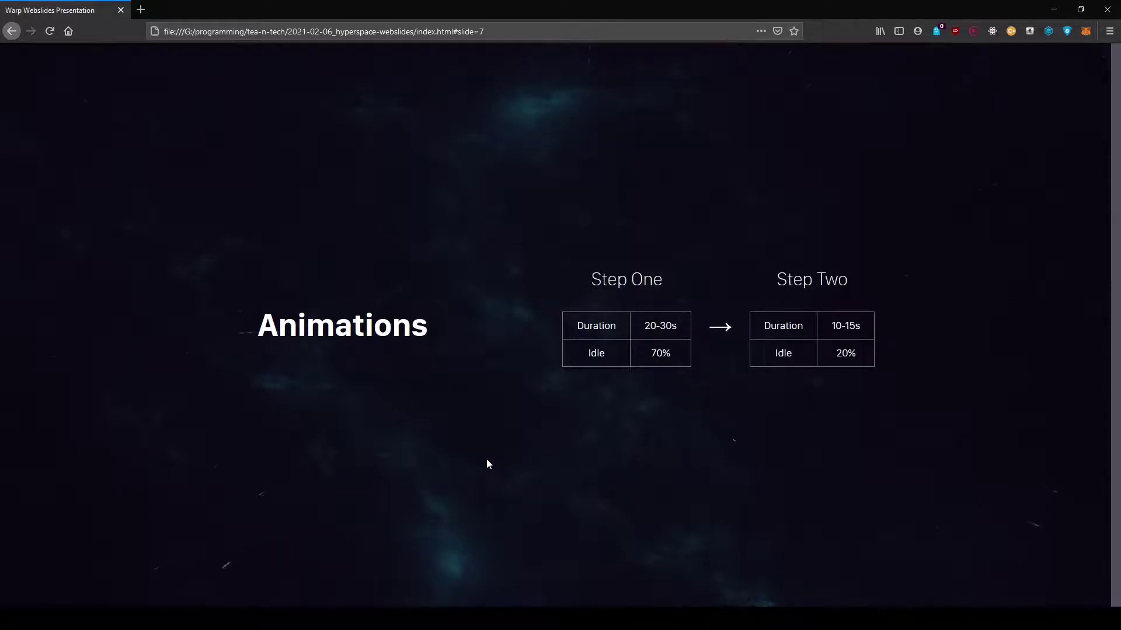
pyautogui.press('Left')
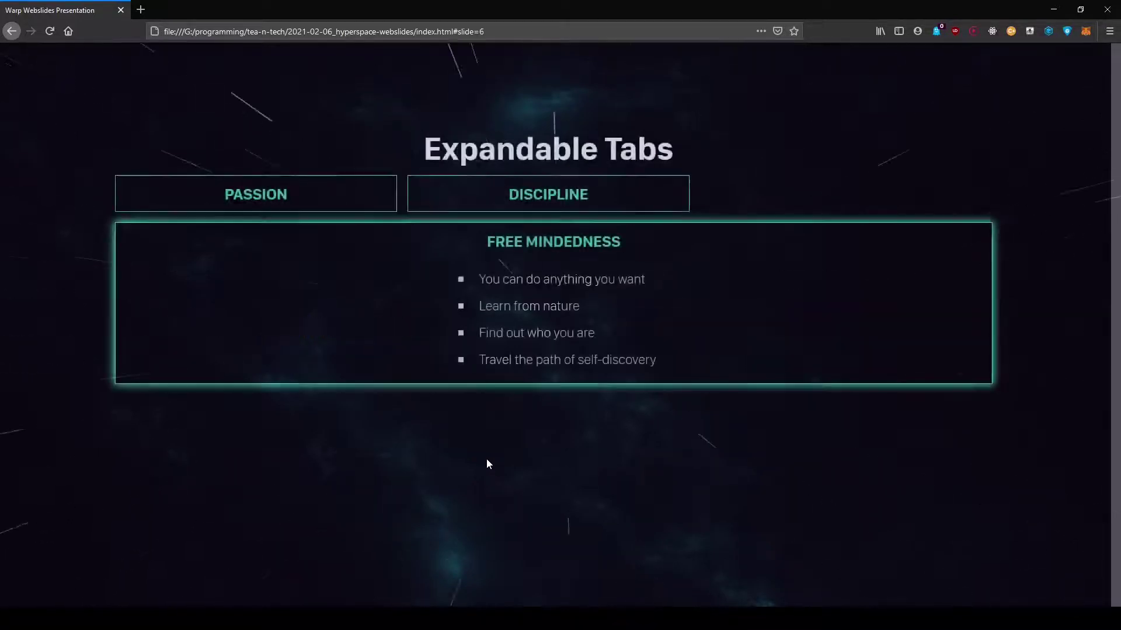
pyautogui.press('Right')
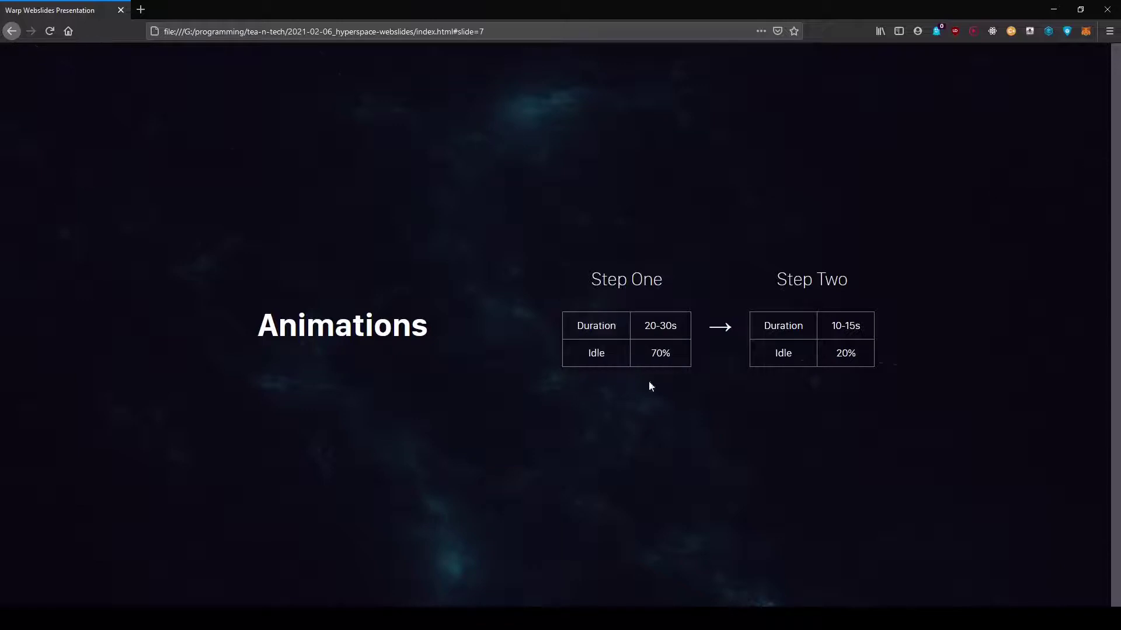
pyautogui.press('Right')
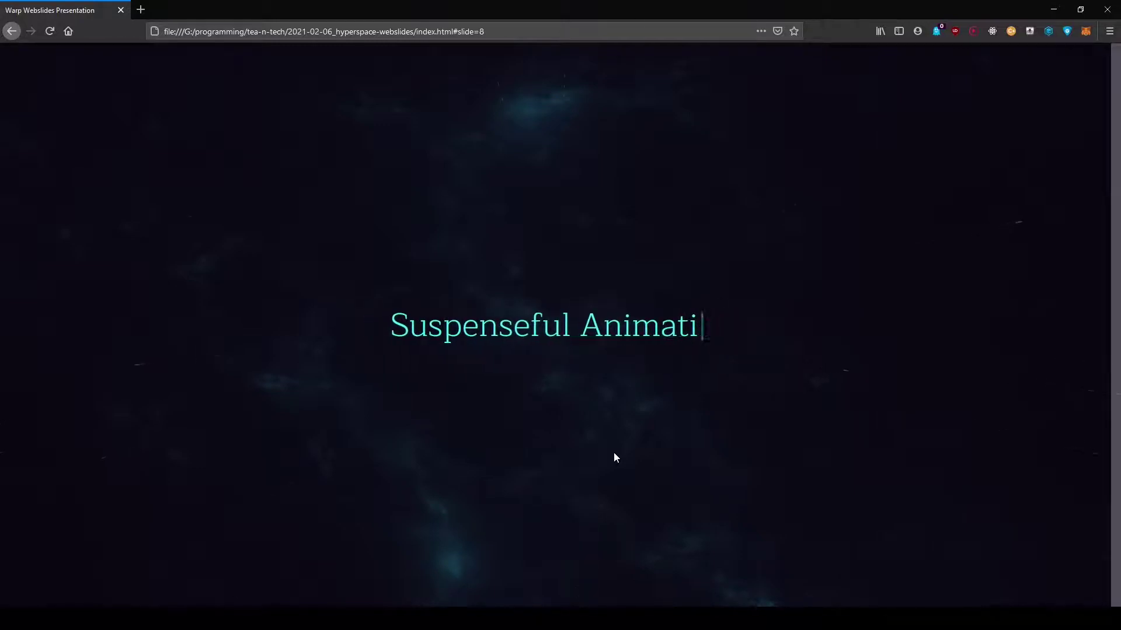
pyautogui.press('Right')
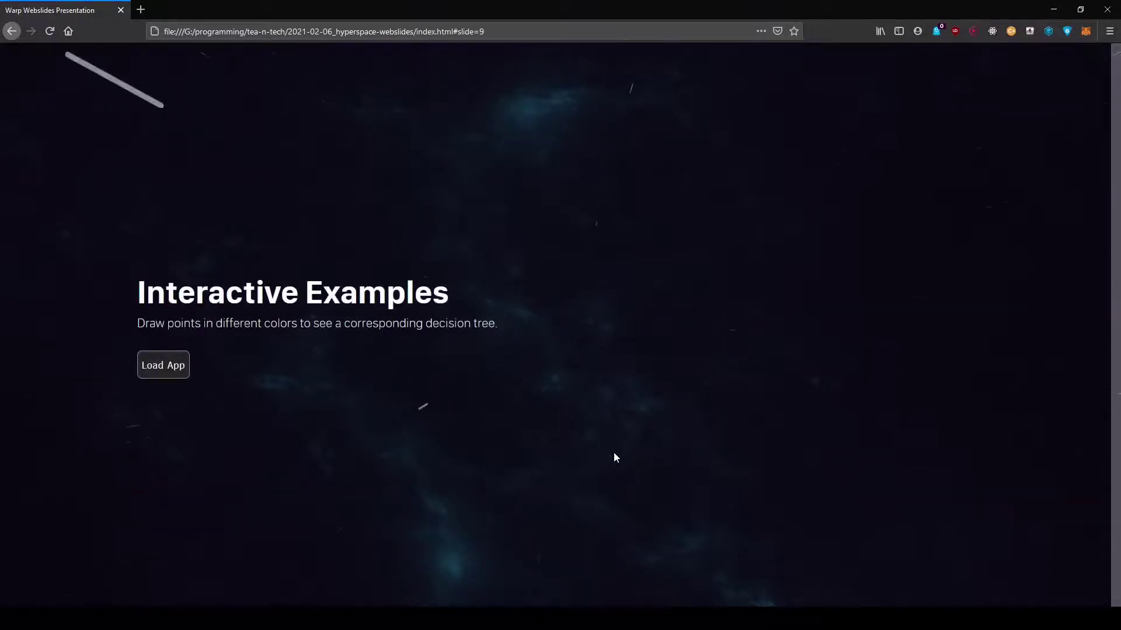
# Step: Load the decision-tree app and draw diagonal lines of yellow and green points
pyautogui.click(148, 371)
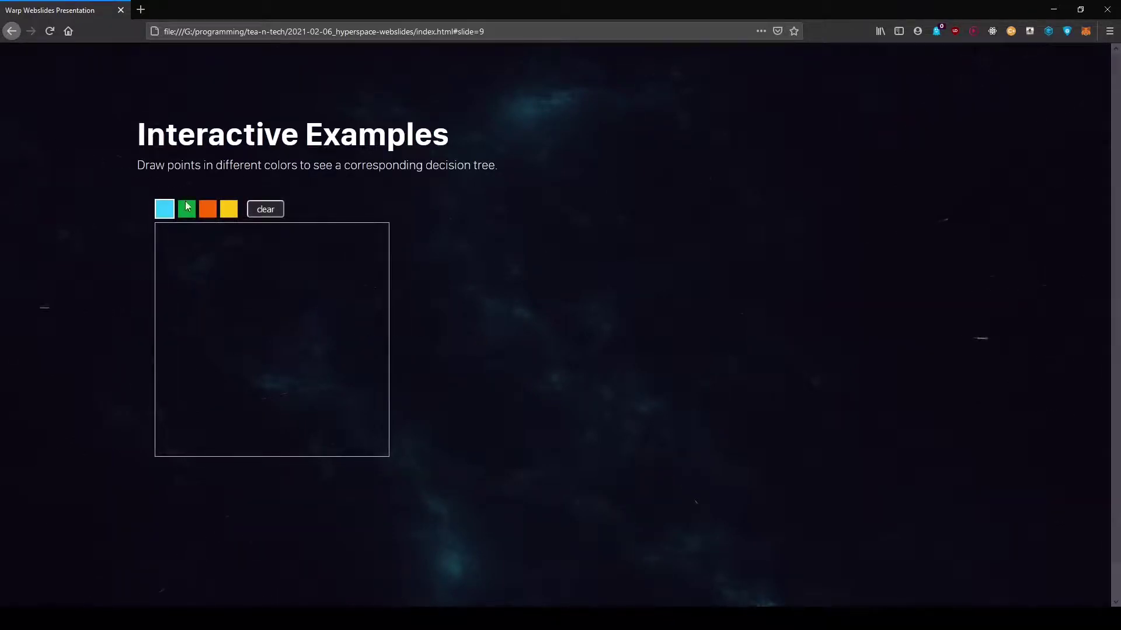
pyautogui.click(206, 209)
pyautogui.click(228, 210)
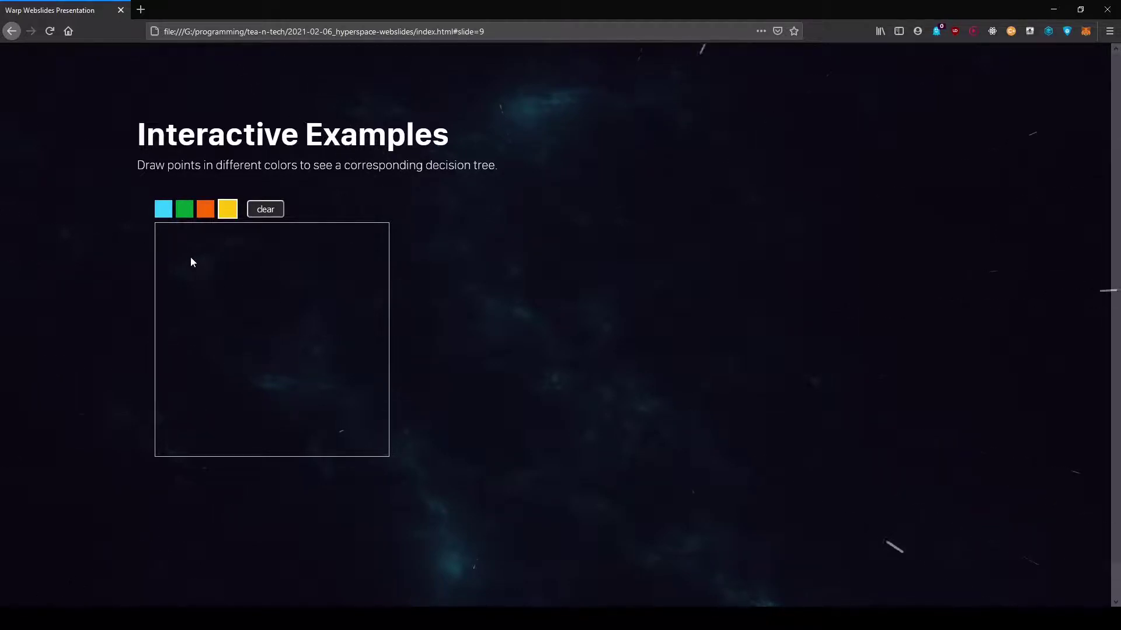
pyautogui.moveTo(191, 258); pyautogui.dragTo(255, 400)
pyautogui.click(184, 212)
pyautogui.moveTo(296, 266); pyautogui.dragTo(363, 414)
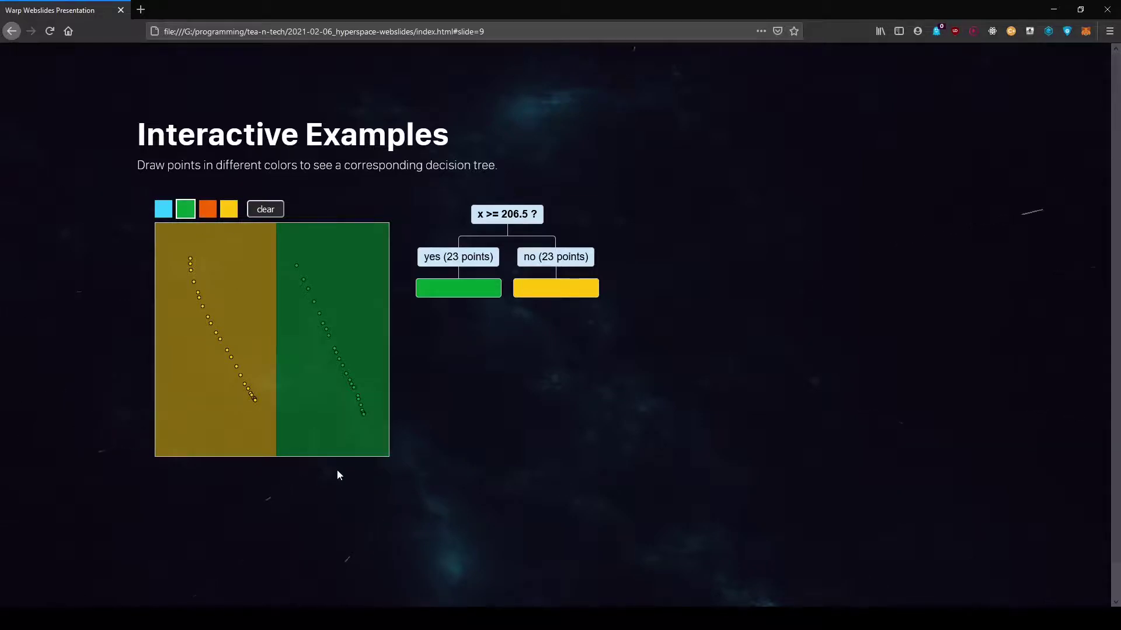
pyautogui.moveTo(302, 418); pyautogui.dragTo(347, 453)
# Step: Redraw orange, yellow and cyan points so the tree splits on x >= 206.5 and y >= 195.5, then clear
pyautogui.click(258, 211)
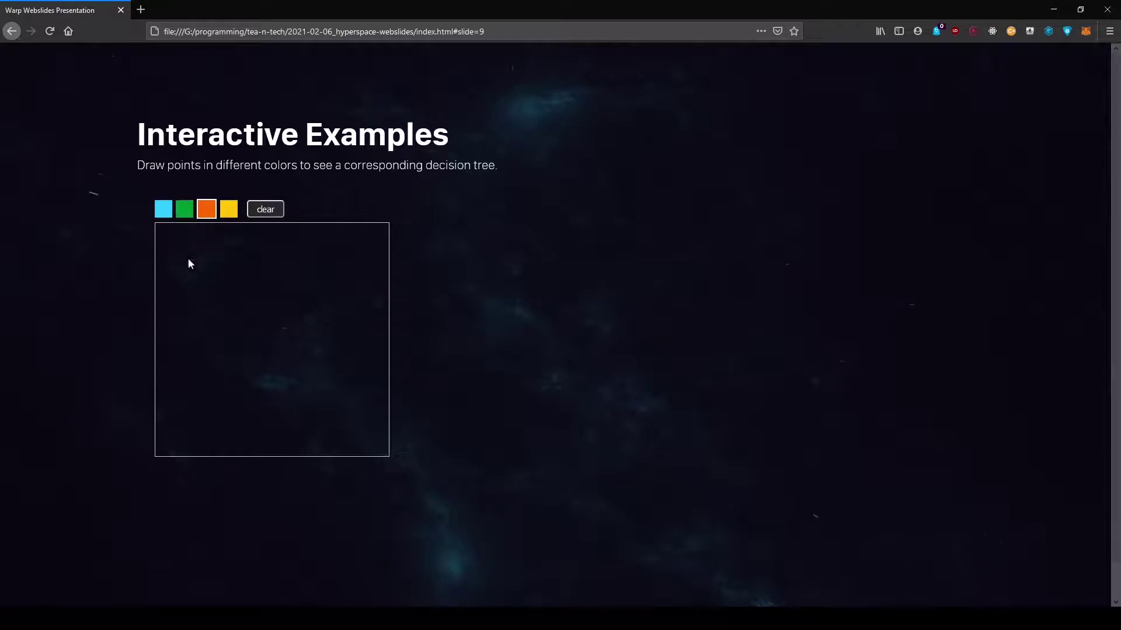
pyautogui.moveTo(188, 259); pyautogui.dragTo(250, 377)
pyautogui.click(226, 213)
pyautogui.moveTo(297, 246); pyautogui.dragTo(345, 317)
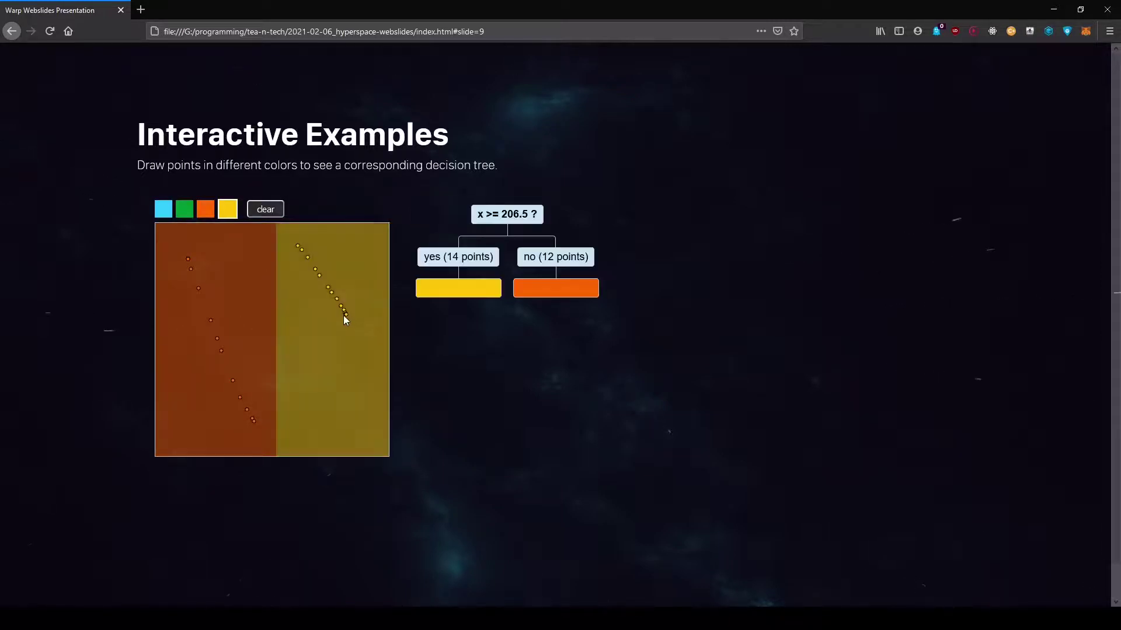
pyautogui.click(164, 209)
pyautogui.moveTo(304, 361); pyautogui.dragTo(349, 422)
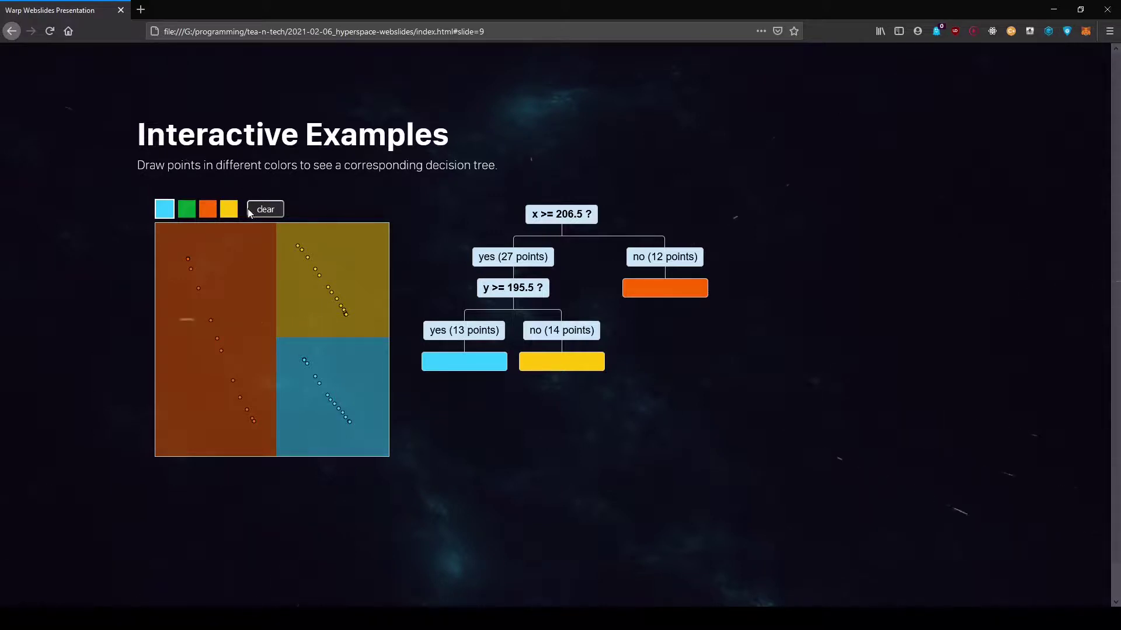
pyautogui.click(266, 209)
# Step: Advance to Code Highlighting, briefly select the highlight.js caption, then move on to Galleries
pyautogui.press('Right')
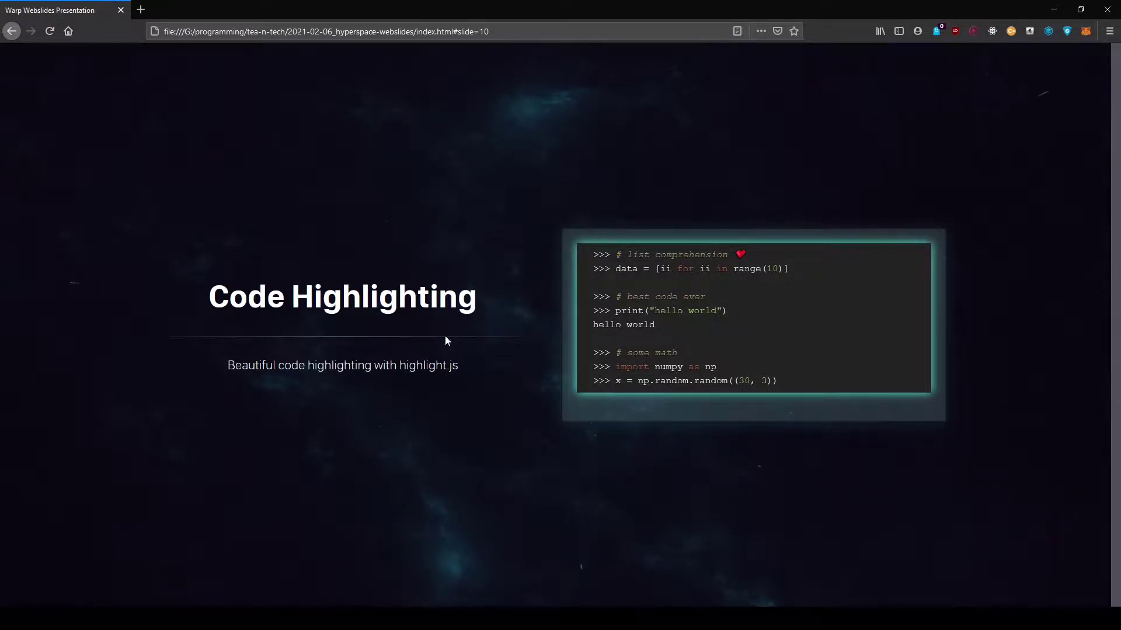
pyautogui.moveTo(389, 363); pyautogui.dragTo(462, 367)
pyautogui.click(505, 373)
pyautogui.press('Right')
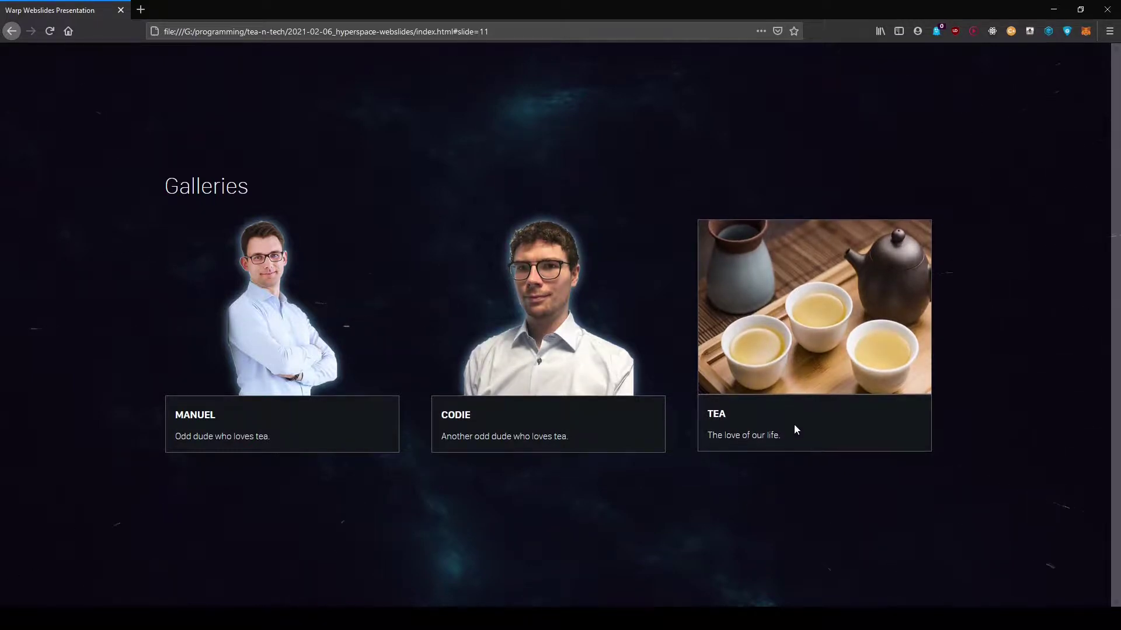
pyautogui.moveTo(673, 502); pyautogui.dragTo(435, 480)
pyautogui.click(434, 479)
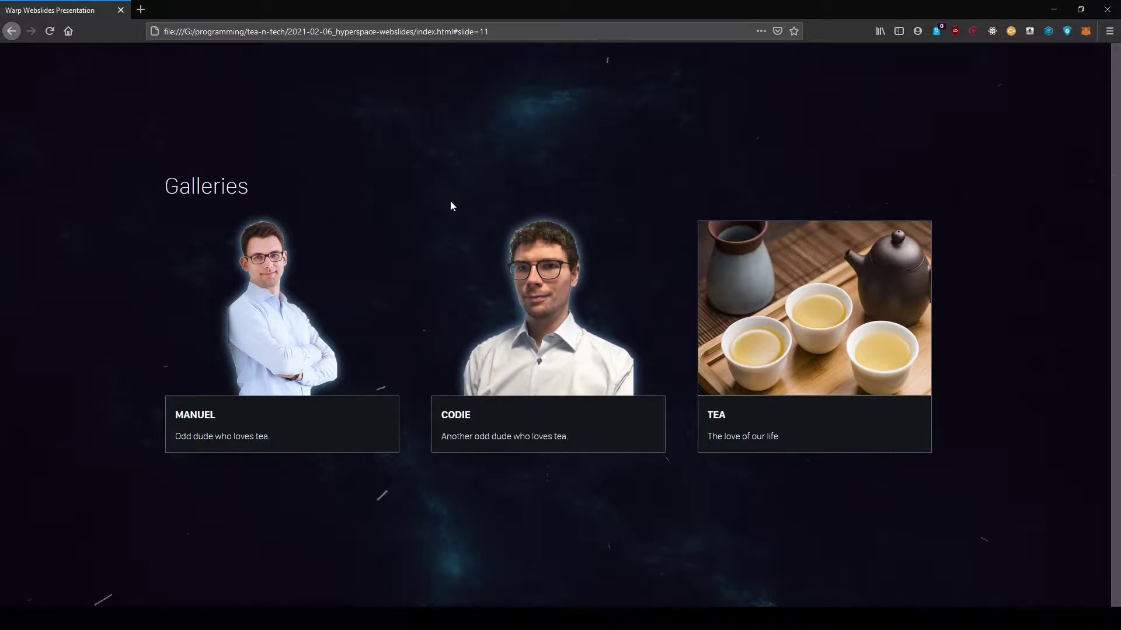
# Step: Inspect the Codie photo in DevTools, untick its drop-shadow filter, then reload to restore the glow
pyautogui.press('F12')
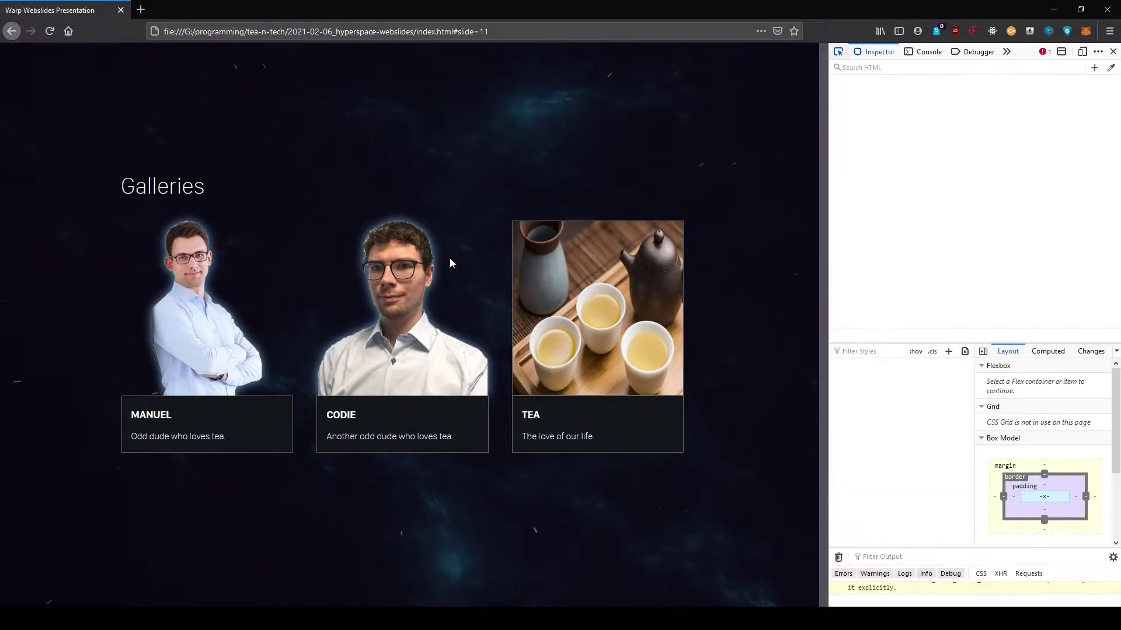
pyautogui.click(425, 272)
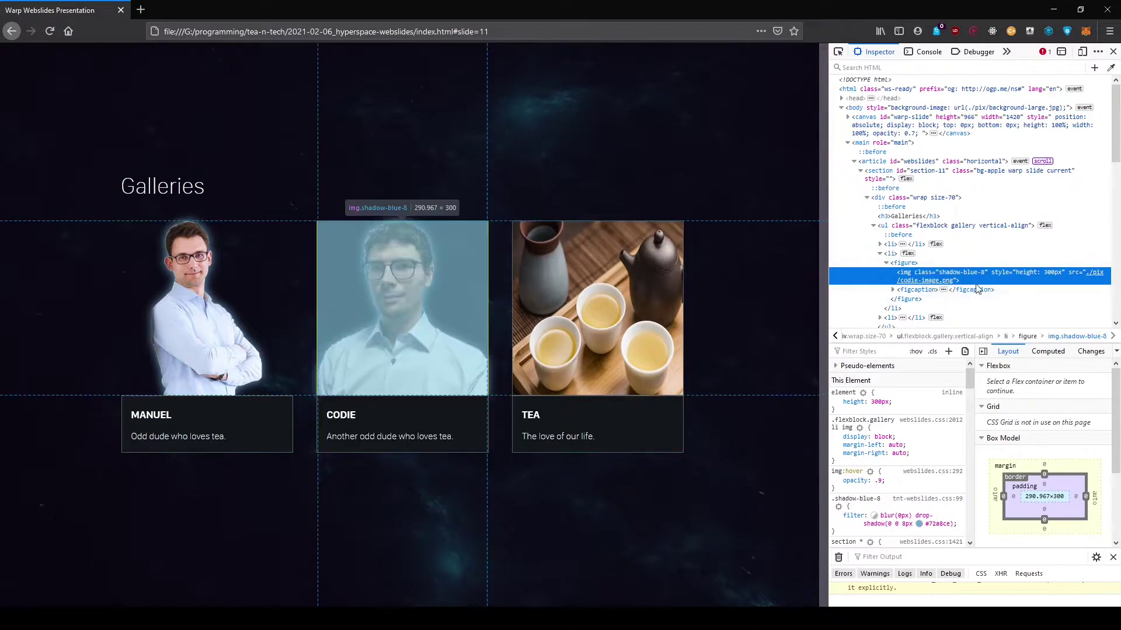
pyautogui.click(837, 516)
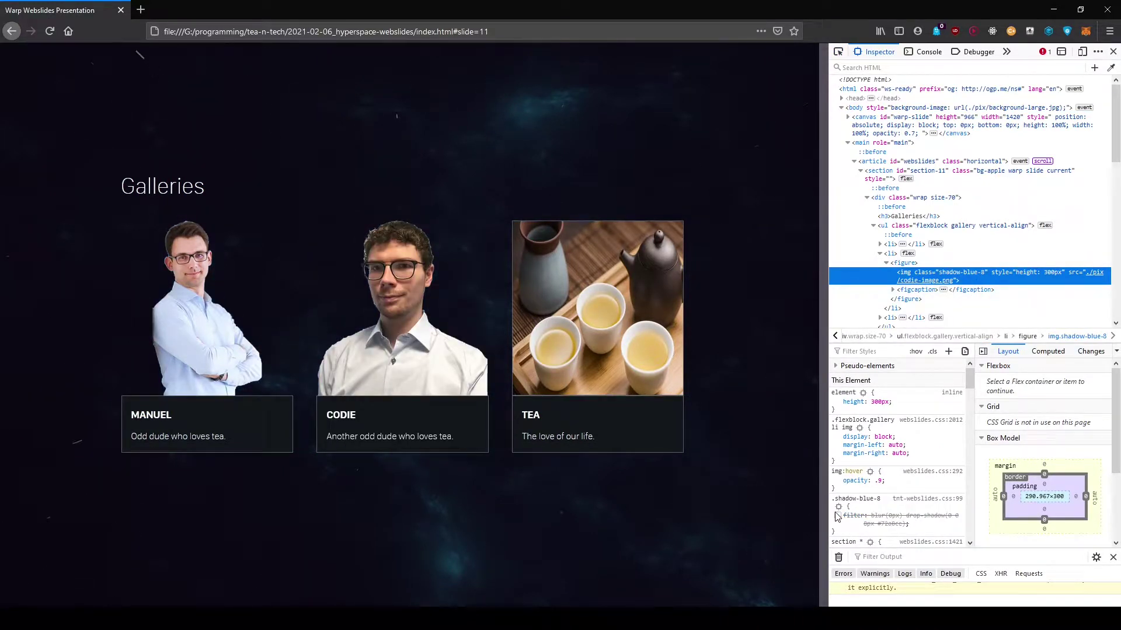
pyautogui.press('F12')
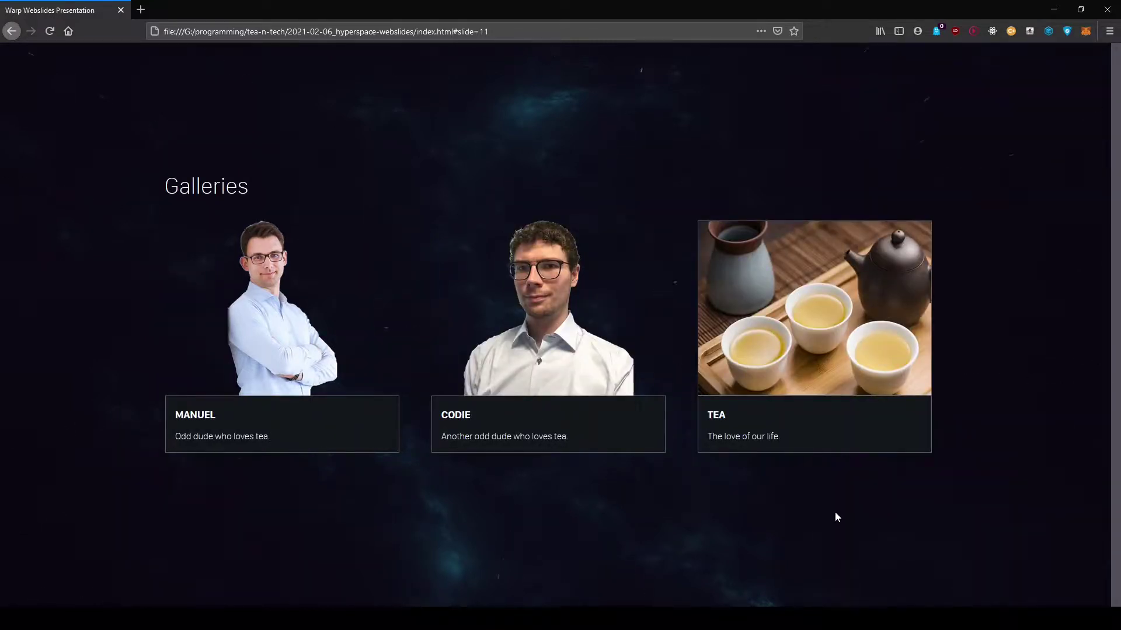
pyautogui.press('F5')
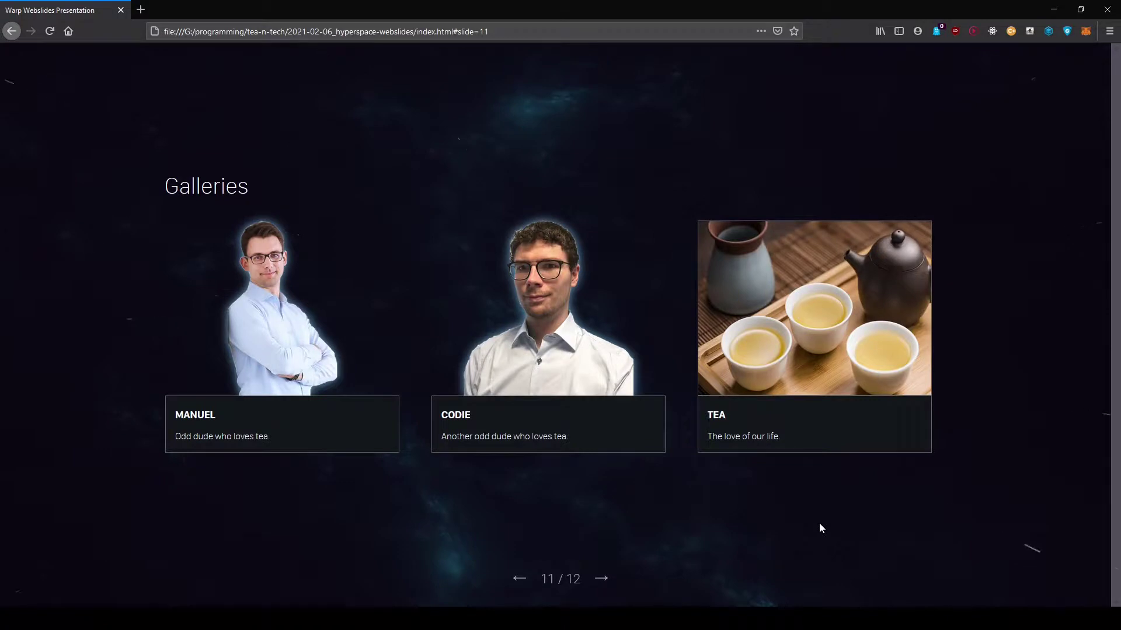
# Step: Reopen DevTools on Galleries and inspect the Codie image's shadow-blue-8 drop-shadow filter
pyautogui.press('Right')
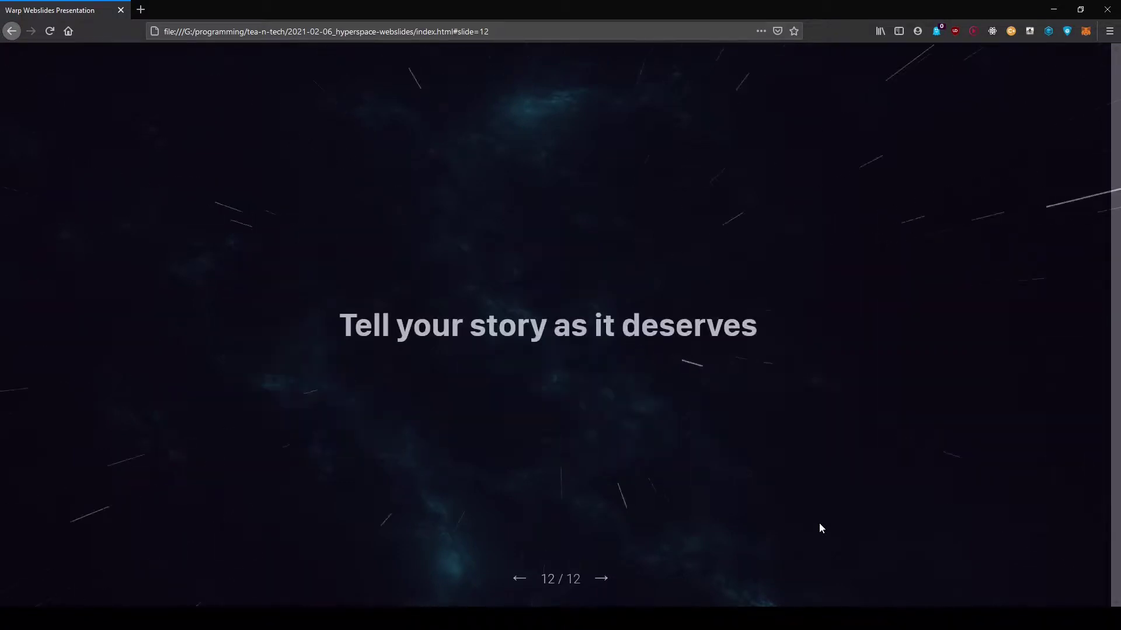
pyautogui.press('Left')
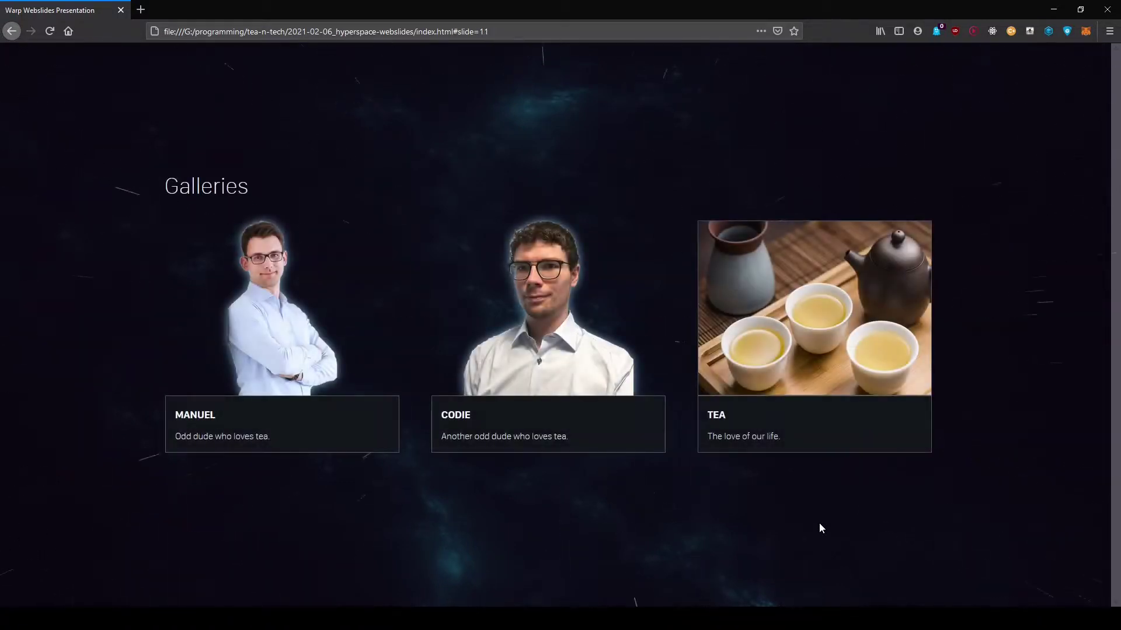
pyautogui.press('F12')
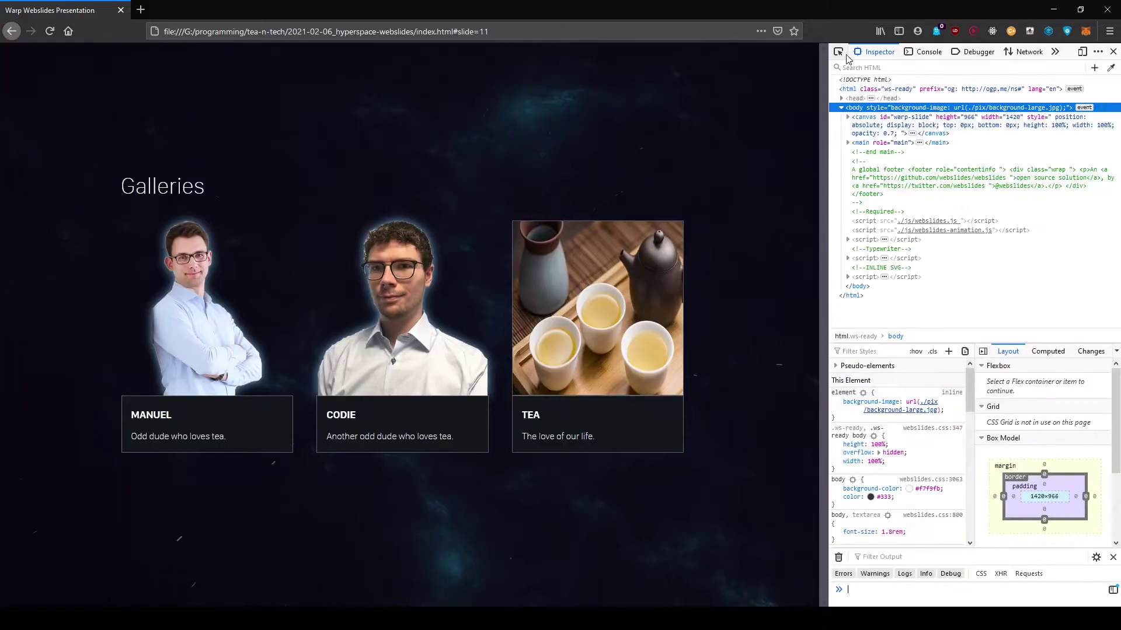
pyautogui.hotkey('ctrl', 'shift', 'c')
pyautogui.click(409, 361)
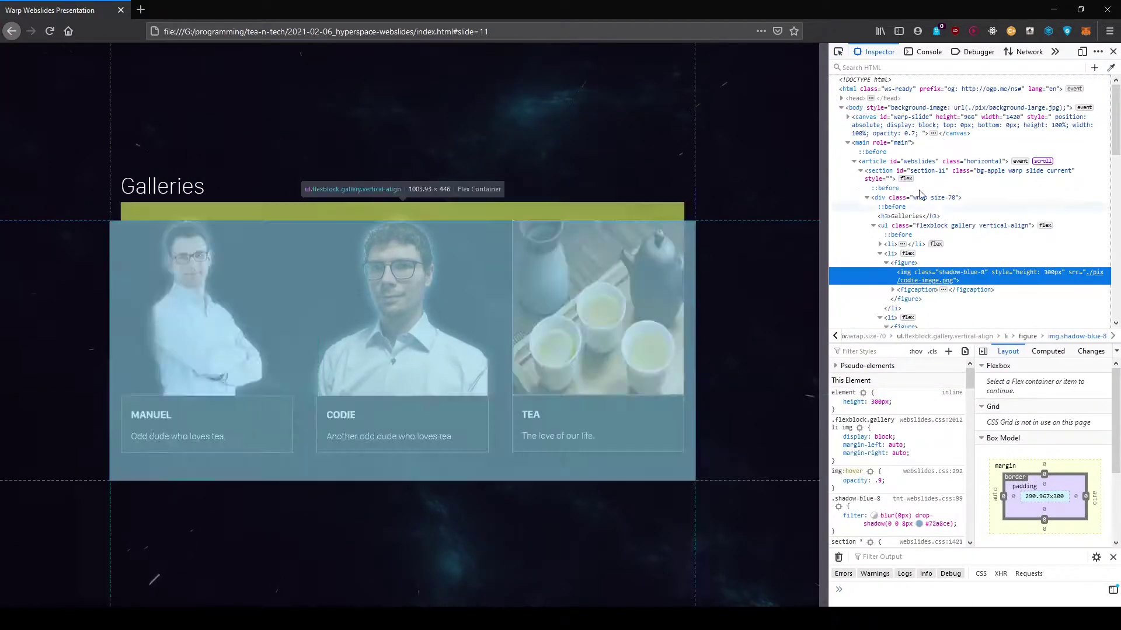
pyautogui.scroll(-1, 886, 514)
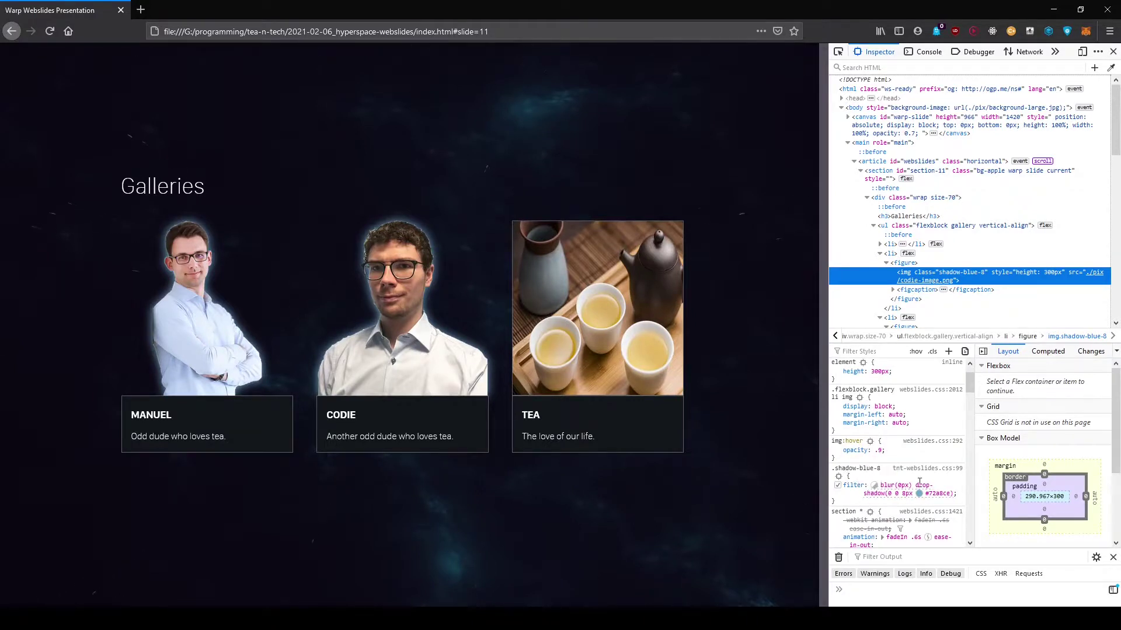
pyautogui.scroll(1, 888, 480)
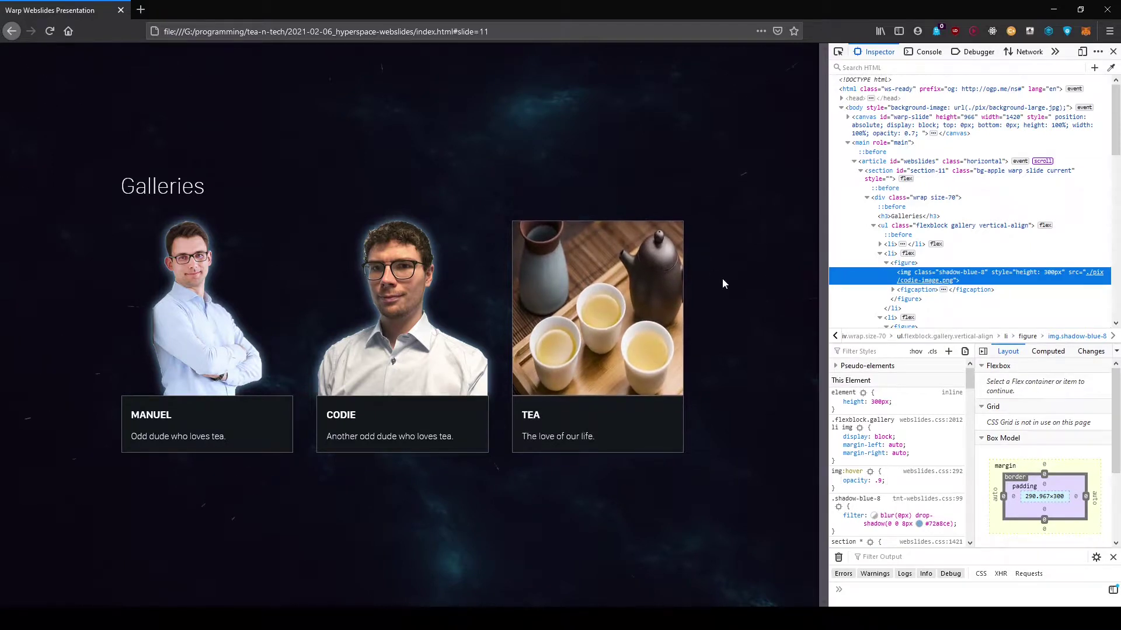
# Step: Close DevTools, go to the final slide and wrap around to the tea'n tech title
pyautogui.press('F12')
pyautogui.press('Right')
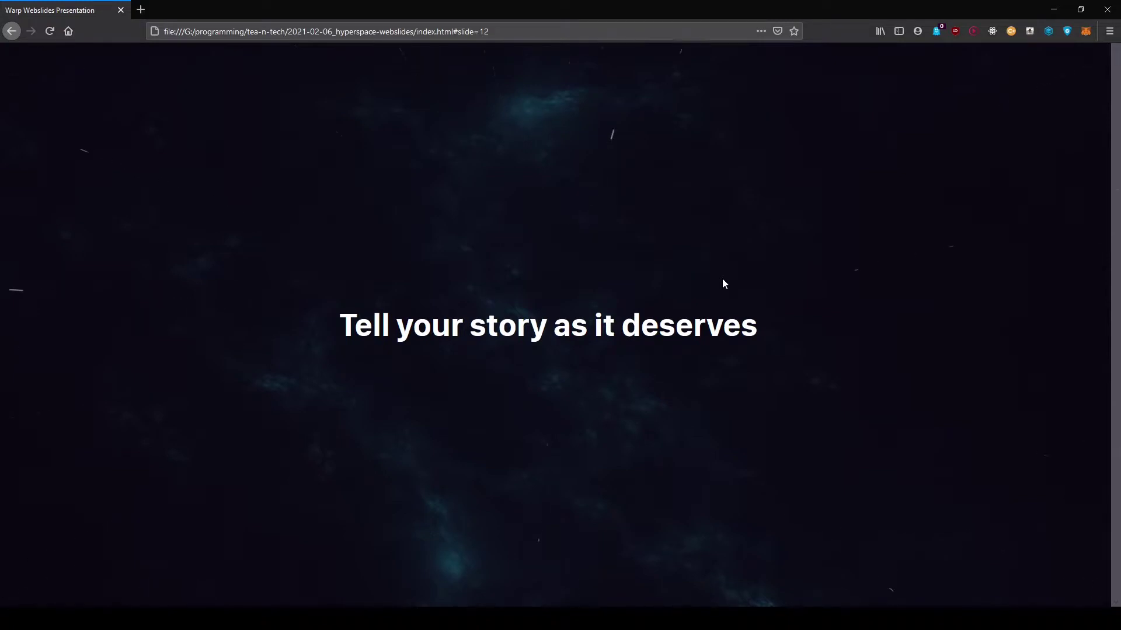
pyautogui.press('Right')
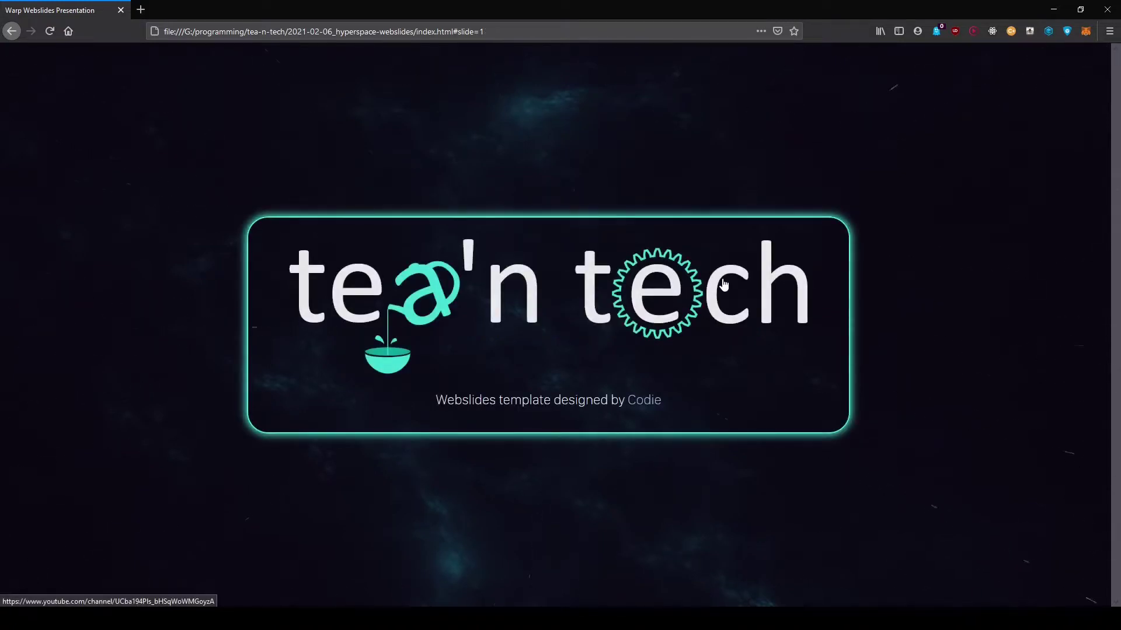
# Step: Advance through every slide from Why Webslides? to the final 'Tell your story as it deserves' slide
pyautogui.press('Right')
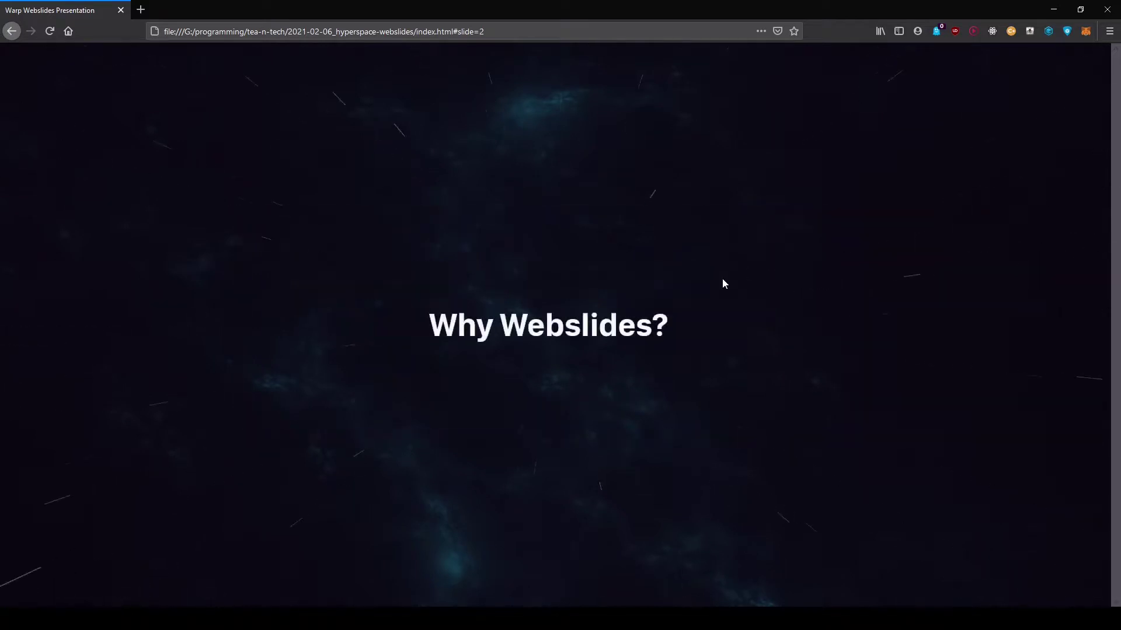
pyautogui.press('Right')
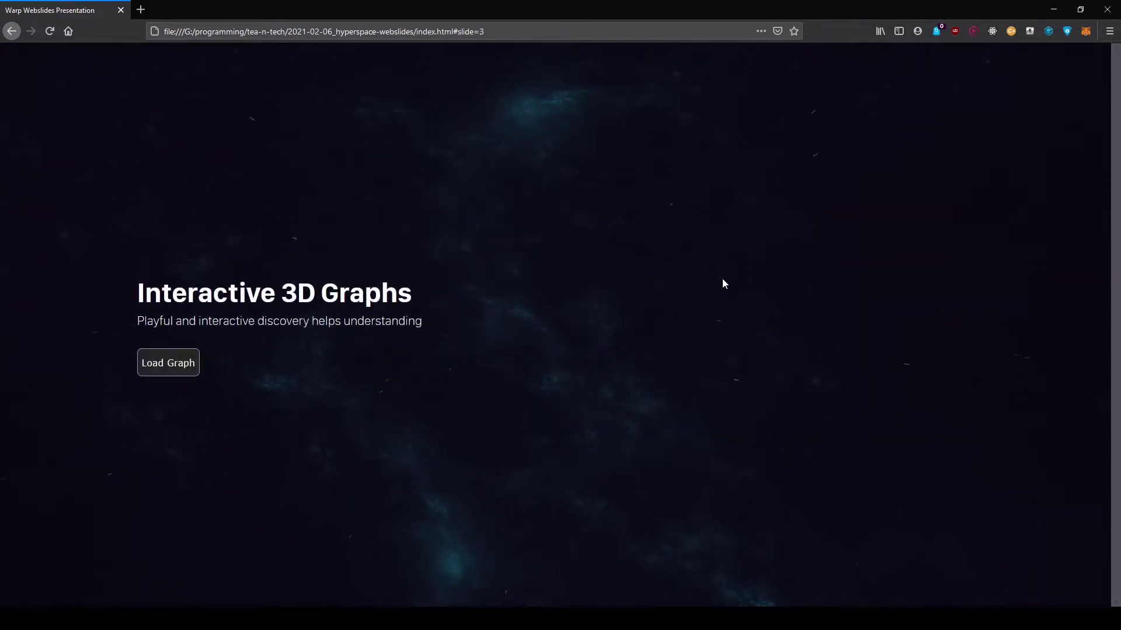
pyautogui.press('Right')
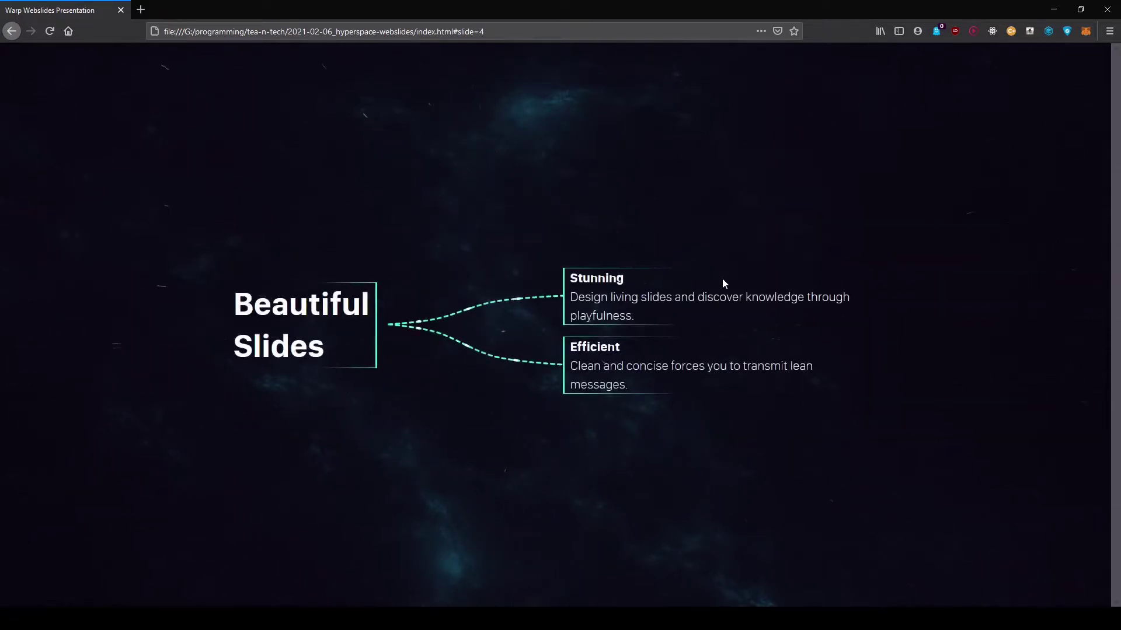
pyautogui.press('Right')
pyautogui.press('Right')
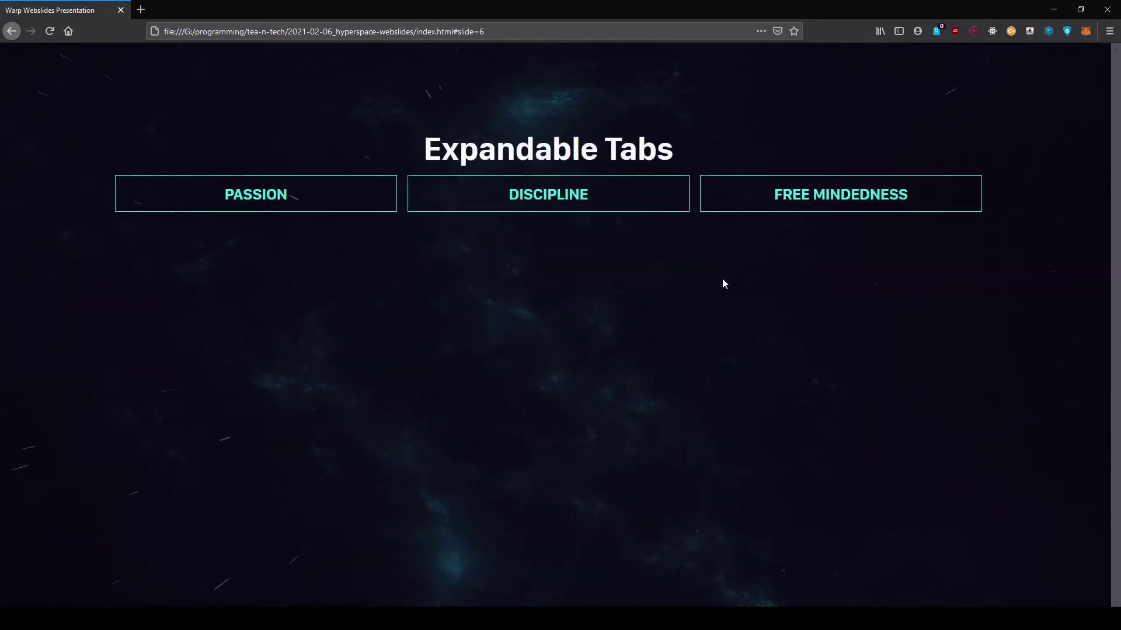
pyautogui.press('Right')
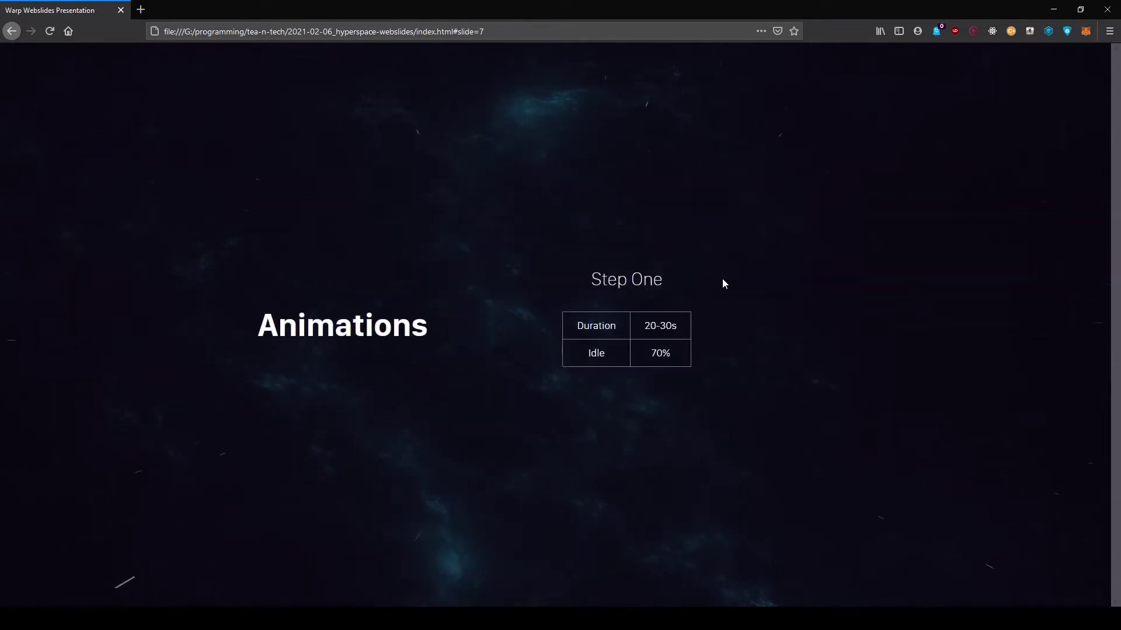
pyautogui.press('Right')
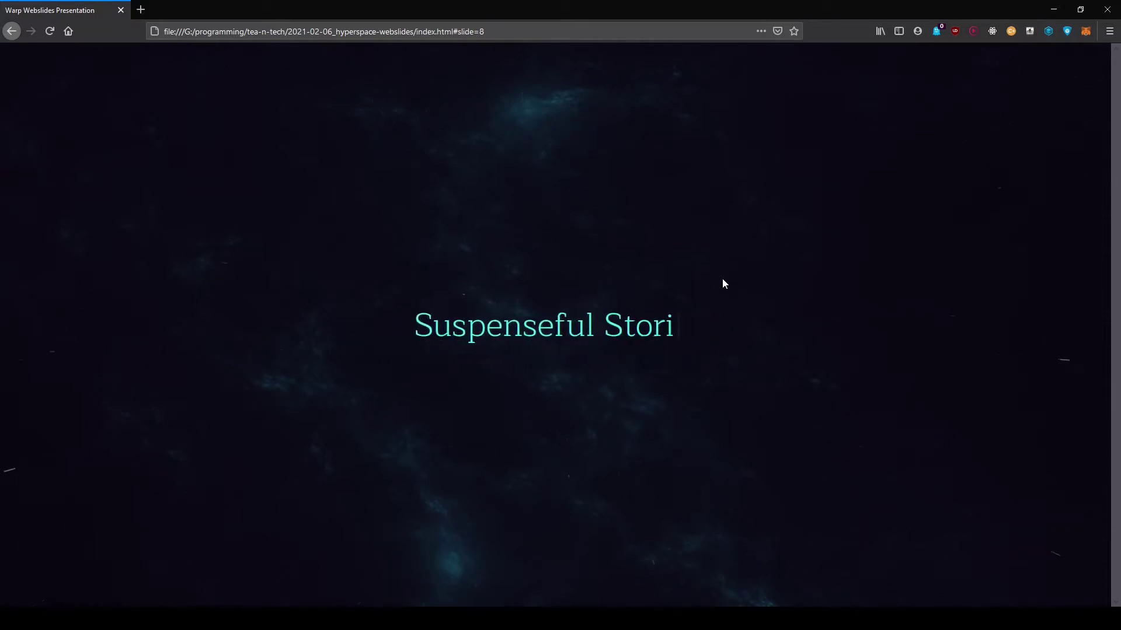
pyautogui.press('Right')
pyautogui.press('Right')
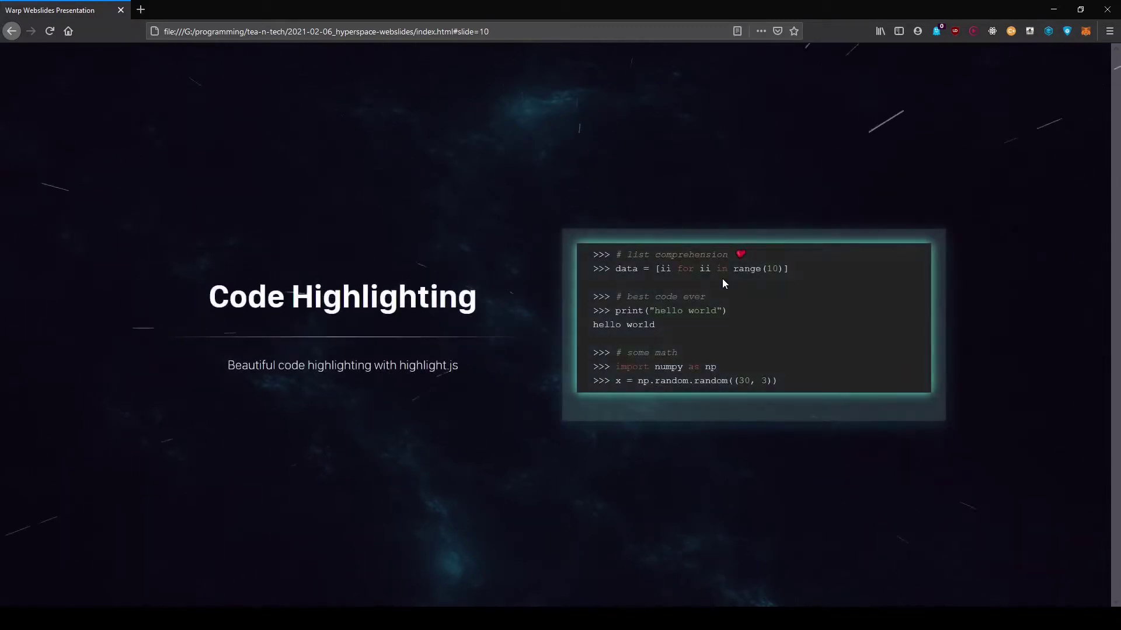
pyautogui.press('Right')
pyautogui.press('Right')
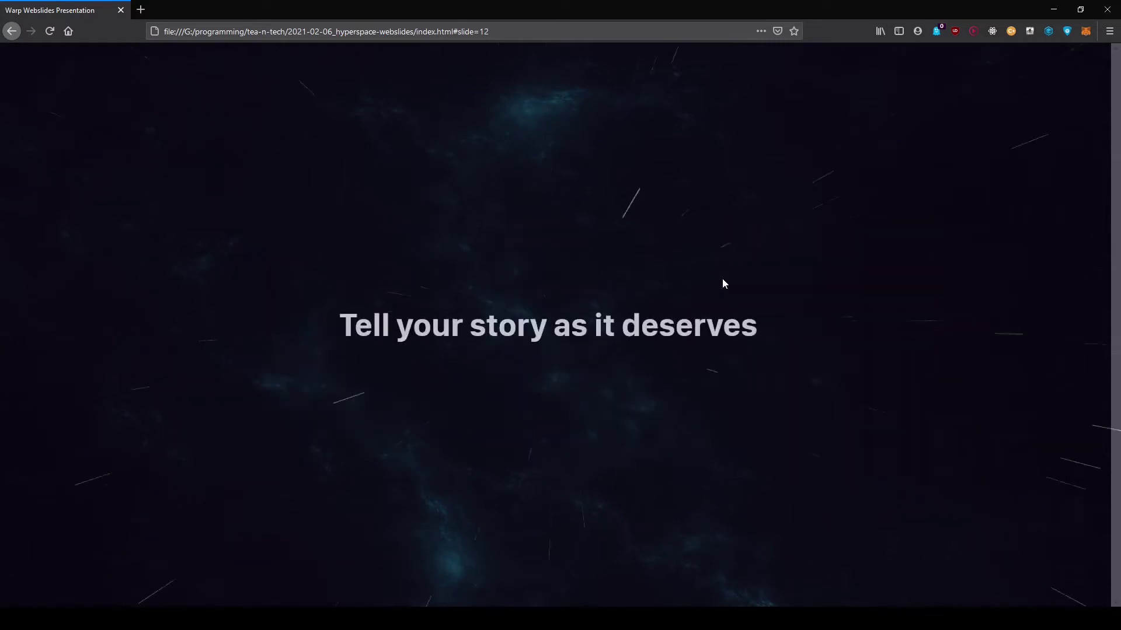
pyautogui.press('Right')
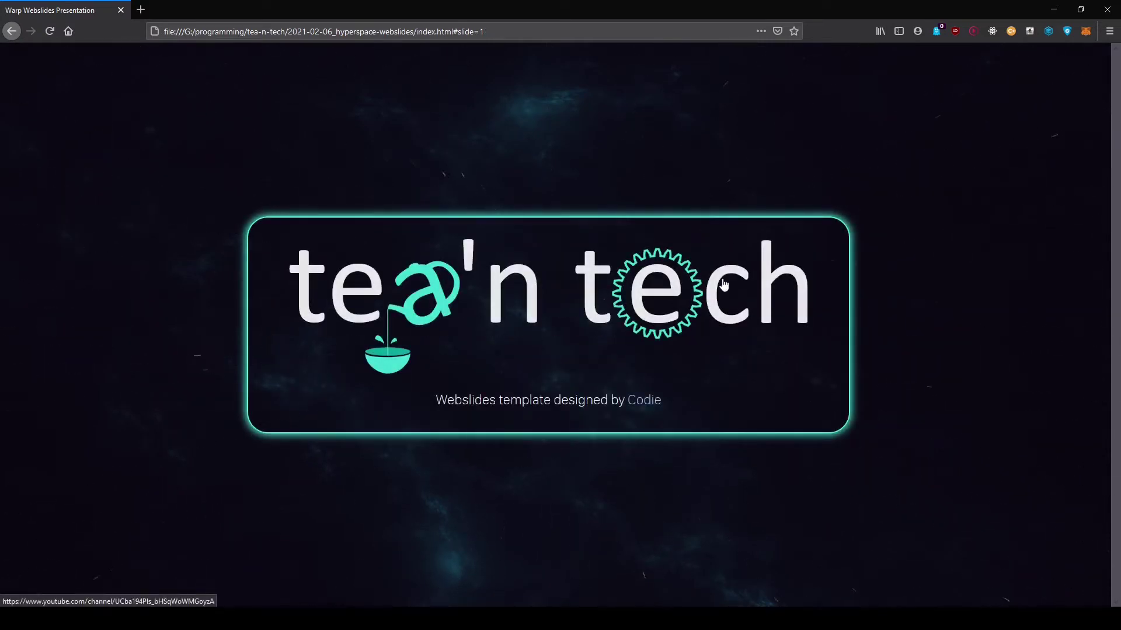